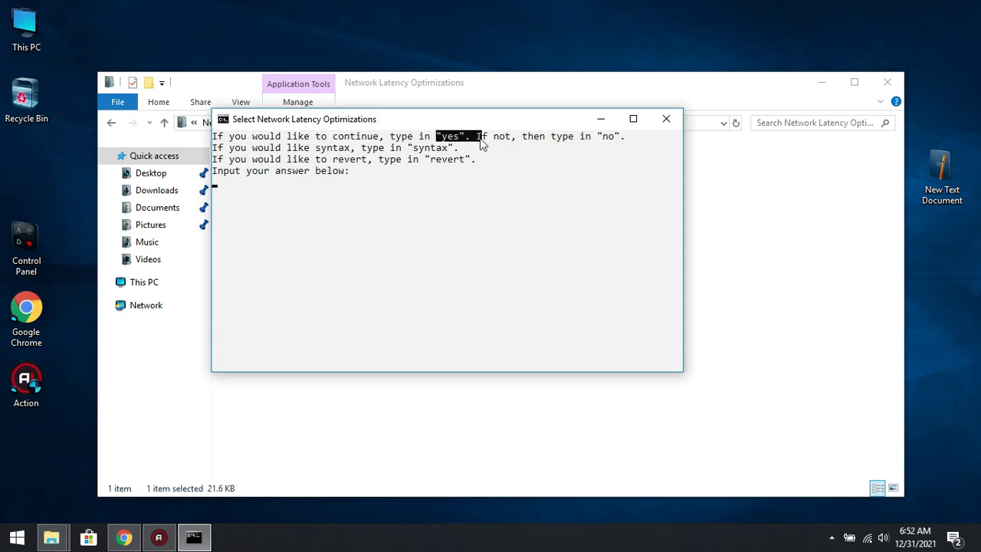
Step: Answer "yes" to continue with the network latency script, clear the folder window off the desktop and move the console higher
left_click(226, 184)
type("yes")
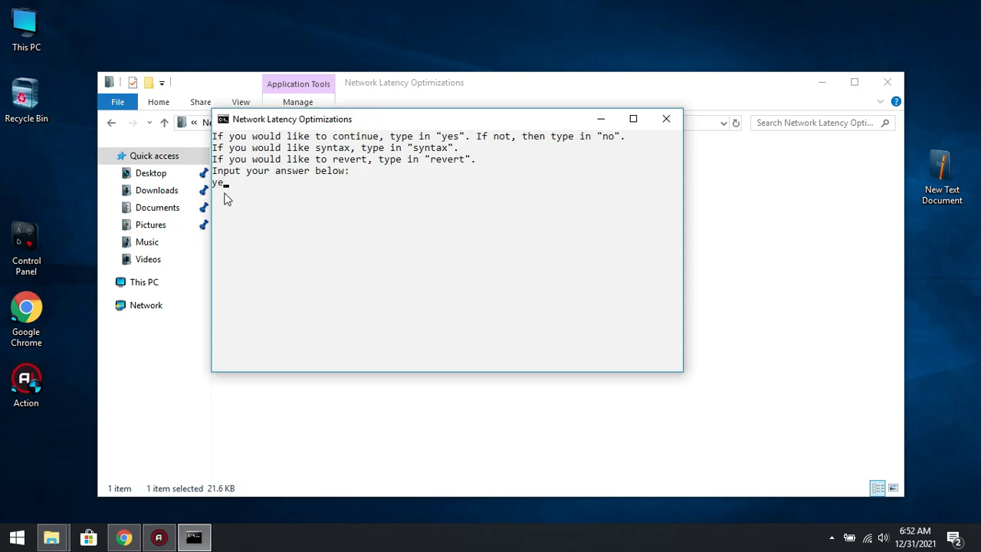
key("Return")
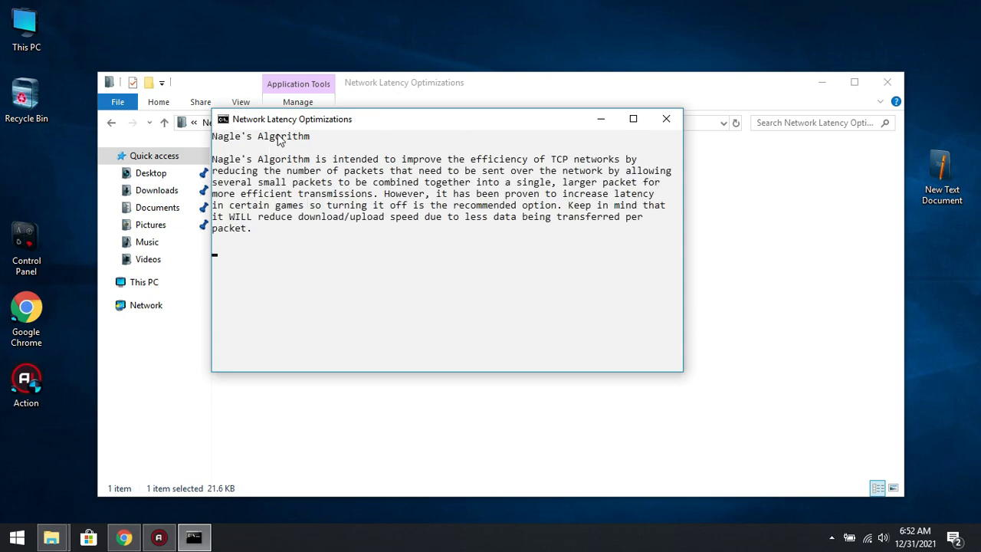
left_click(877, 81)
left_click_drag(429, 122, 429, 82)
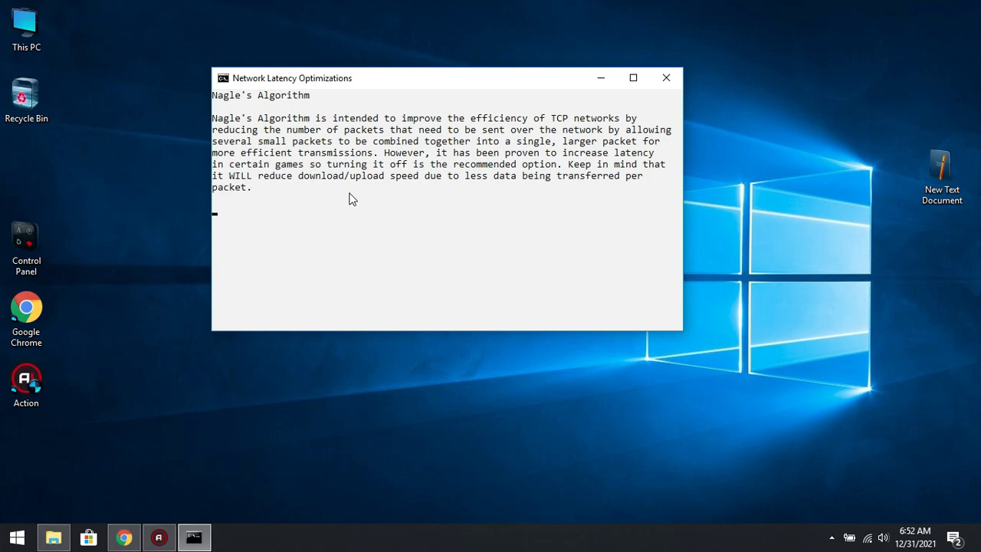
Step: Read the notes on Nagle's Algorithm and answer "yes" to disabling it
left_click_drag(568, 164, 354, 181)
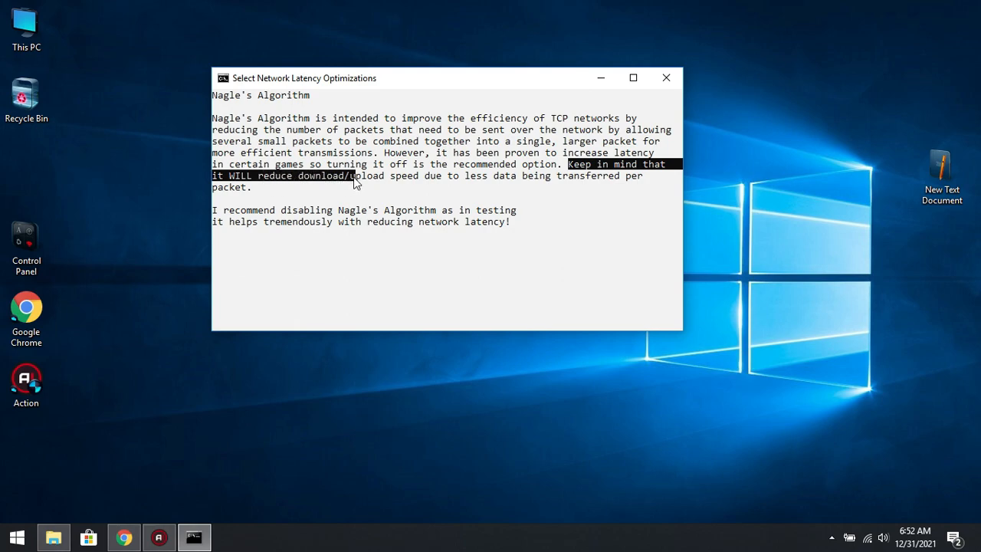
left_click(381, 233)
right_click(515, 229)
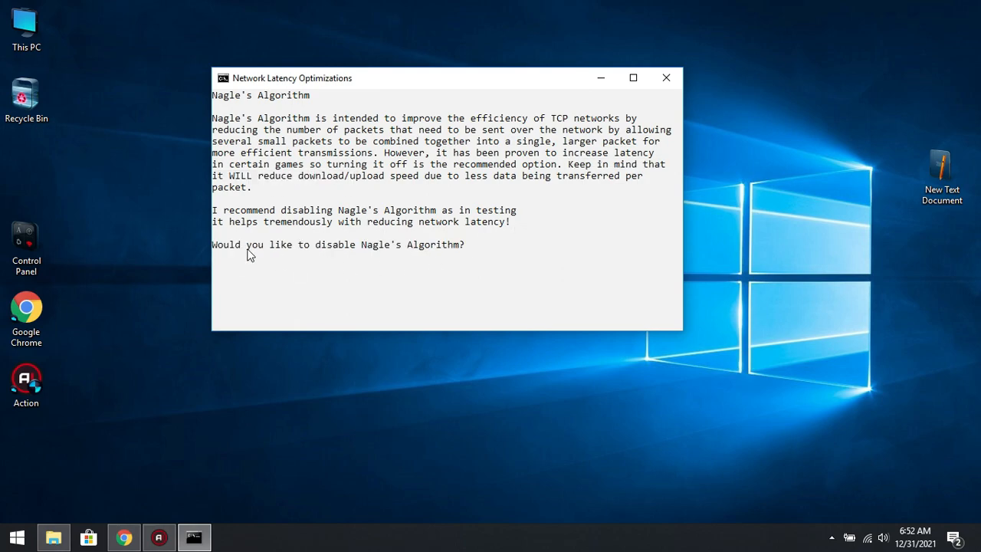
left_click_drag(212, 245, 422, 249)
left_click(416, 257)
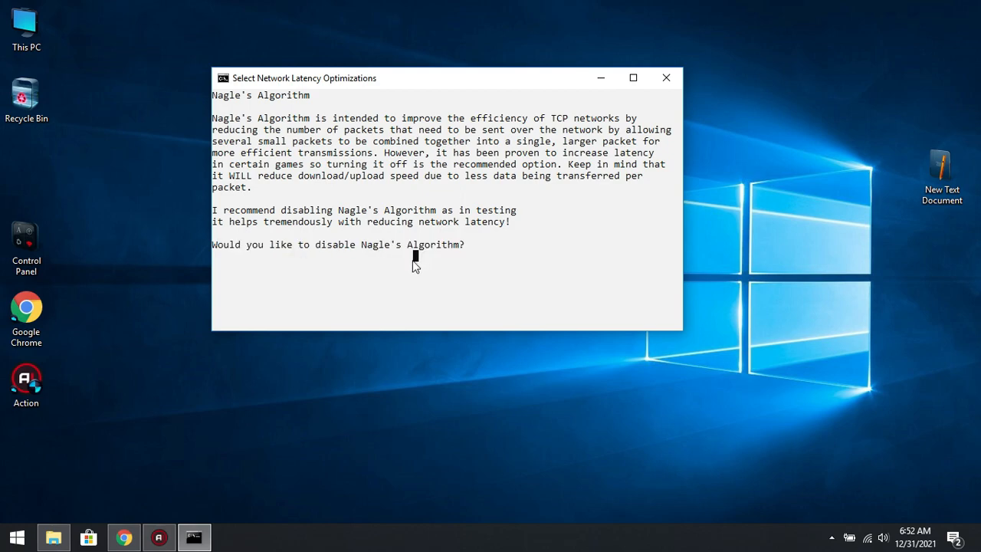
type("y")
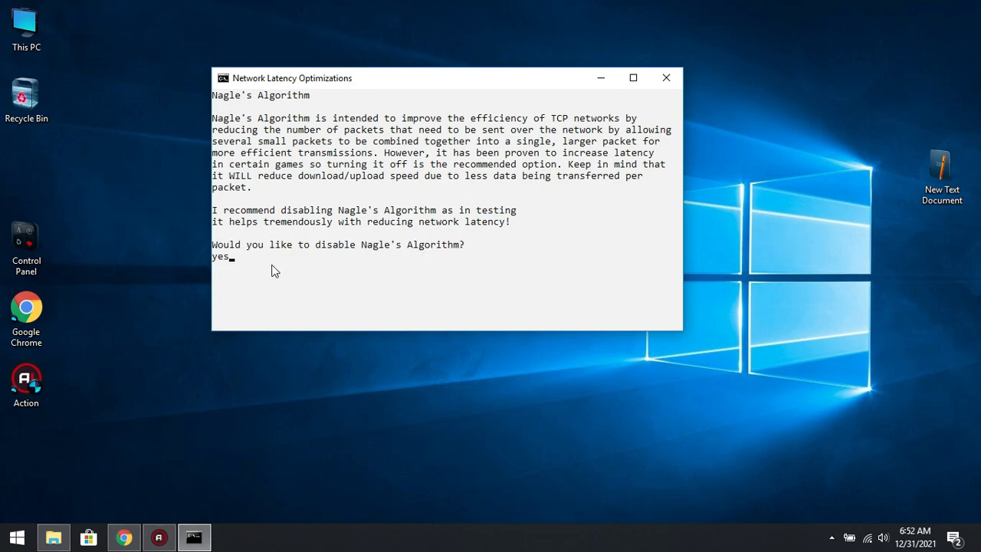
type("es")
key("Return")
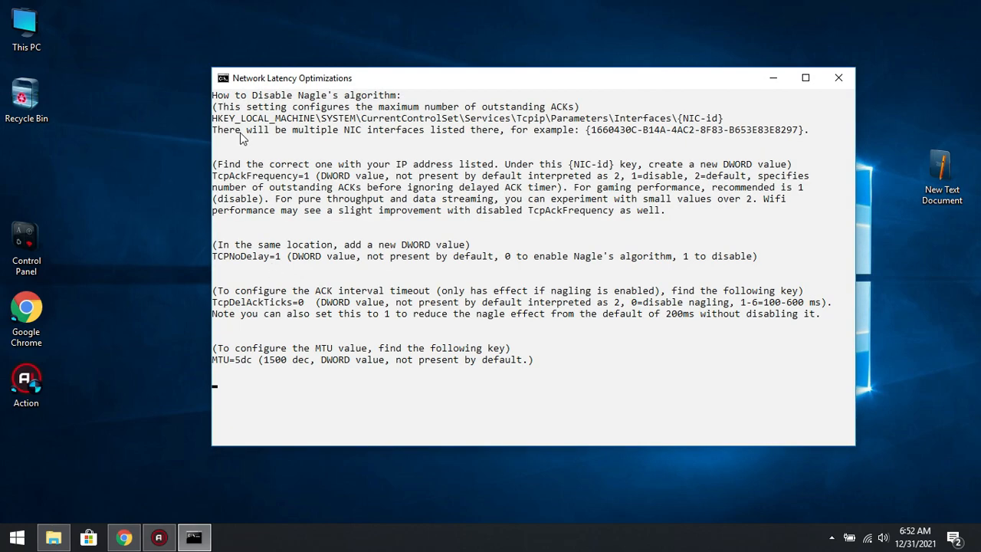
Step: Copy the HKEY_LOCAL_MACHINE path through Tcpip\Parameters\ from the script's instructions and open the Registry Editor with regedit
left_click_drag(229, 95, 384, 98)
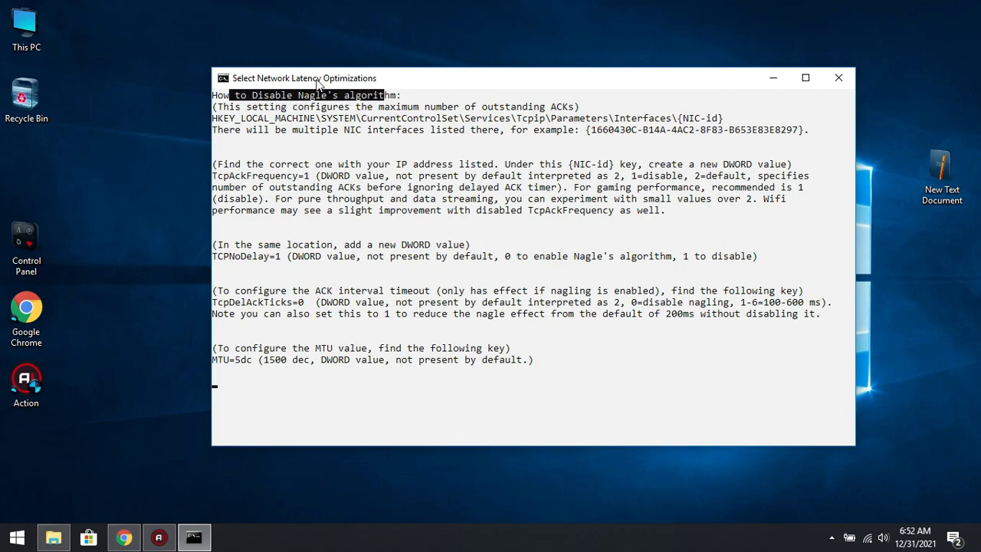
left_click_drag(214, 120, 613, 122)
right_click(613, 122)
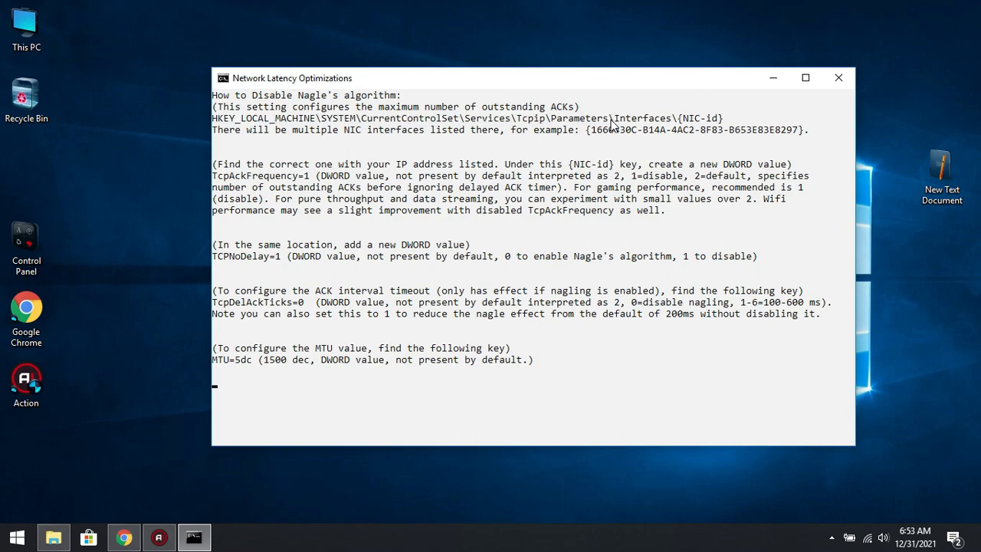
key("super+r")
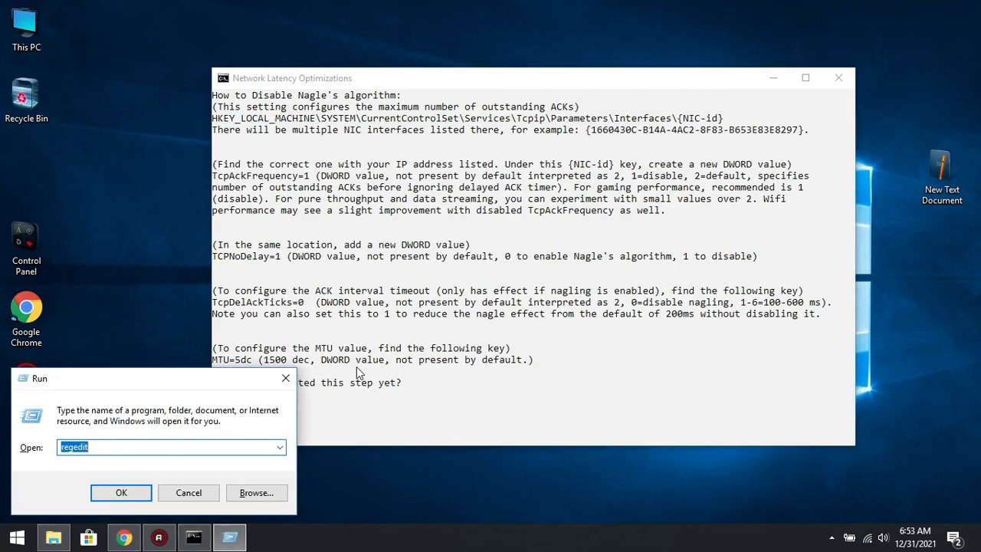
key("Return")
left_click(356, 367)
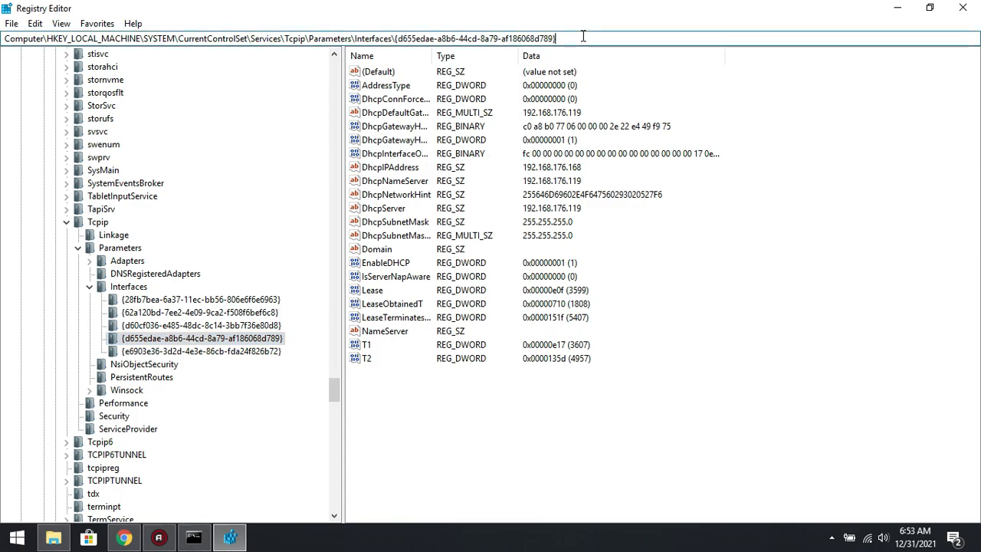
Step: Go to the copied Tcpip\Parameters path and, under Interfaces, select the network interface key {d655edae-a8b6-44cd-8a79-af186068d789}
left_click_drag(582, 38, 2, 38)
key("ctrl+v")
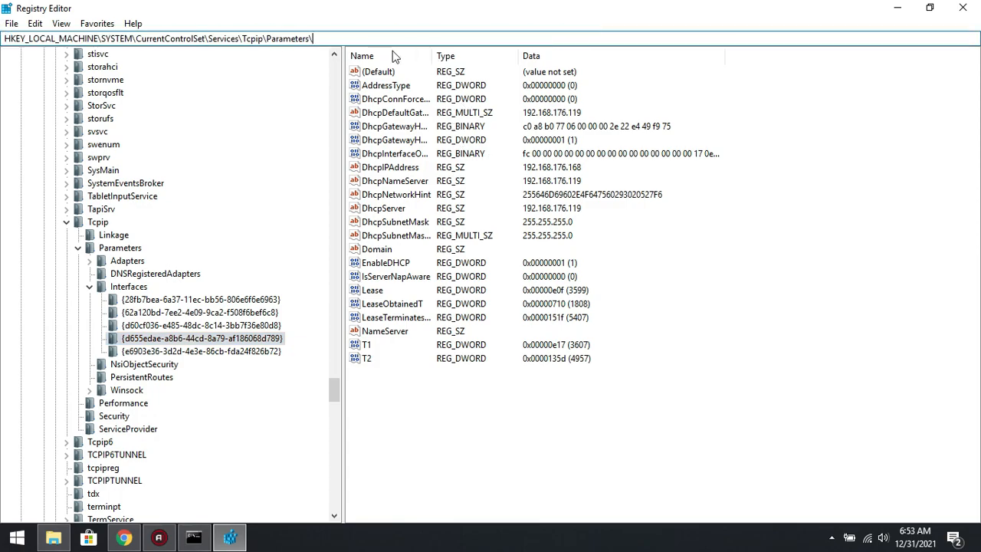
key("Return")
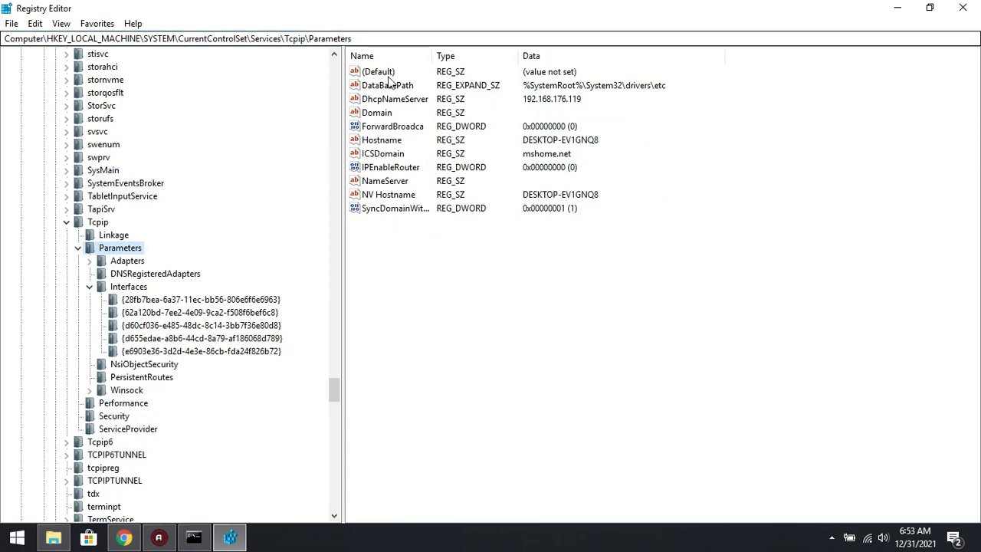
left_click(128, 288)
left_click(142, 351)
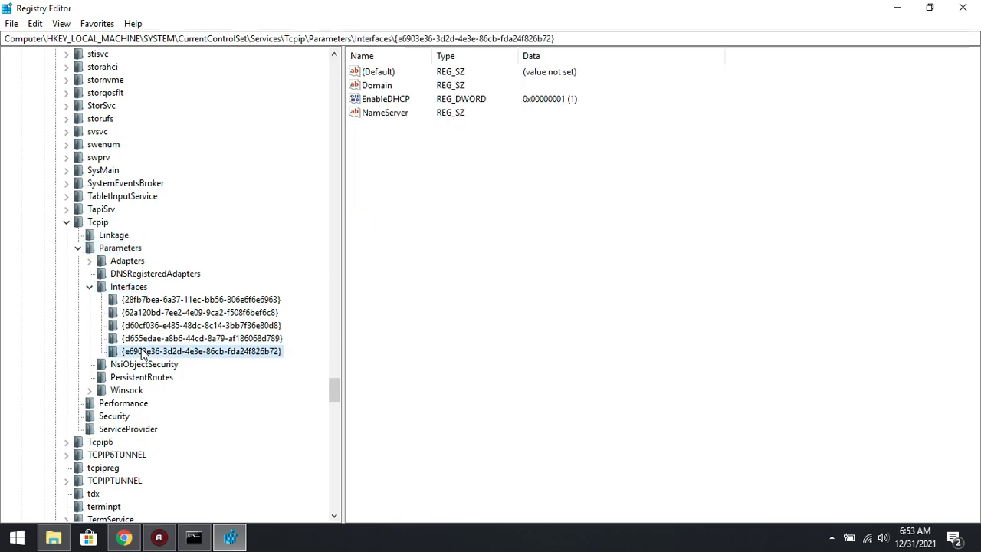
left_click(144, 338)
left_click(366, 346)
Step: Copy the name TcpAckFrequency from the script's instructions and create a DWORD (32-bit) value with that name in the interface key
key("alt+Tab")
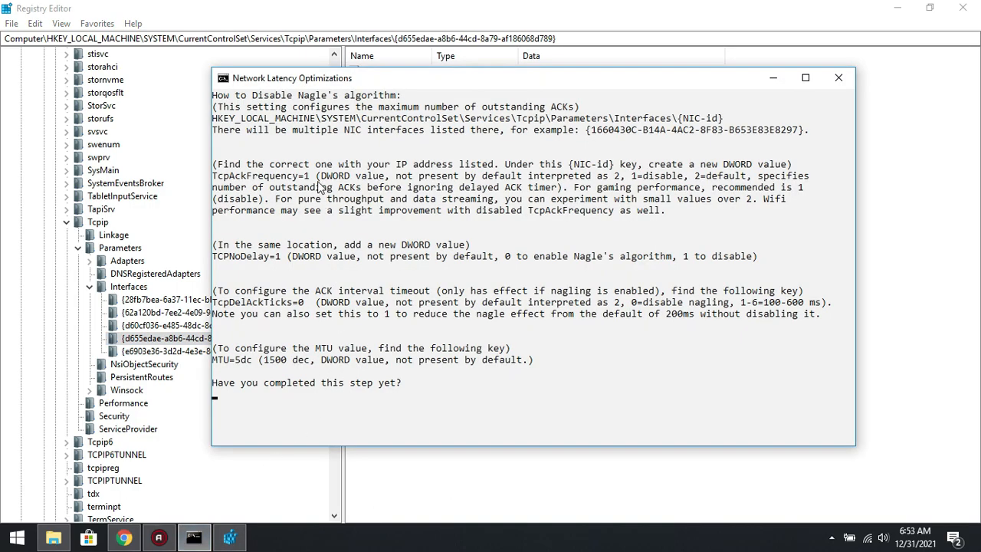
left_click_drag(213, 175, 300, 178)
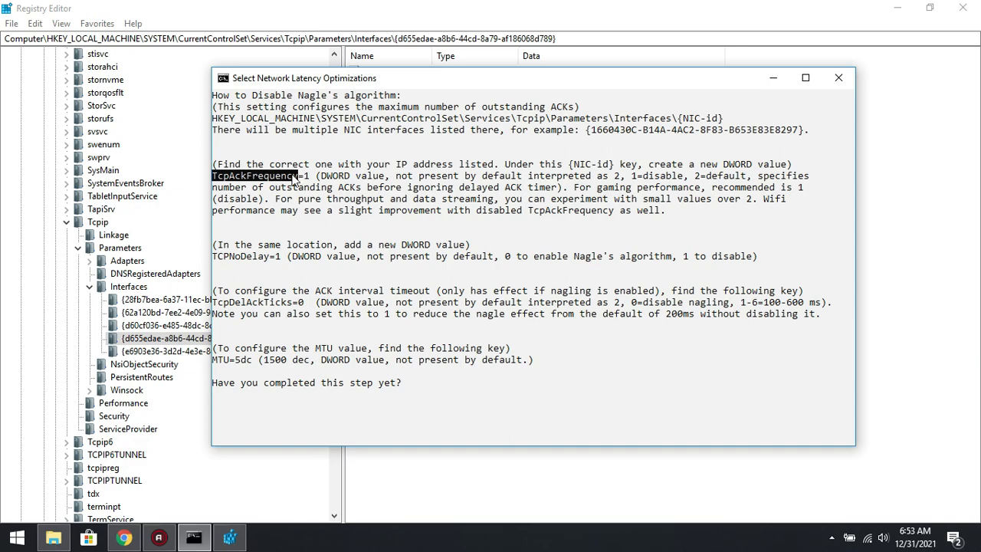
key("ctrl+c")
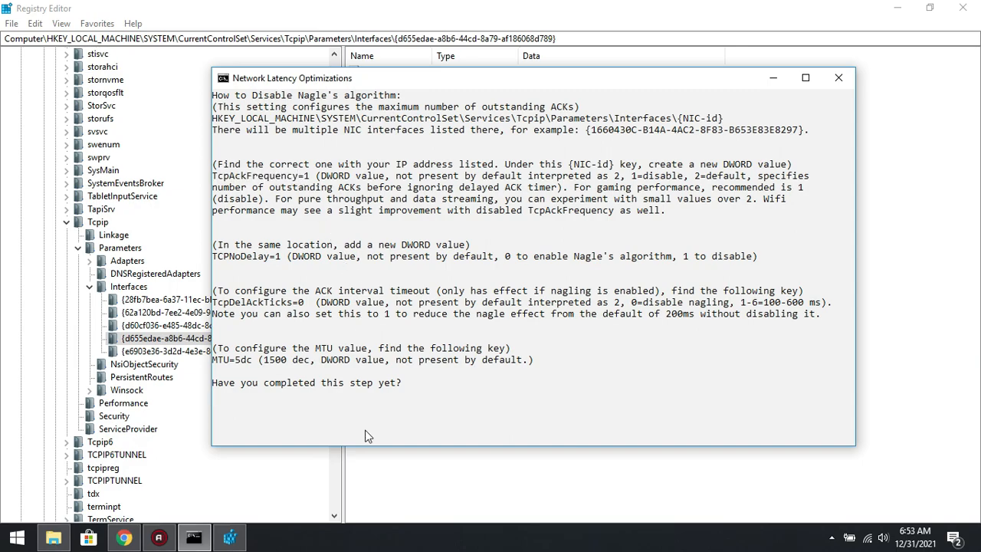
left_click(239, 528)
right_click(426, 436)
mouse_move(444, 442)
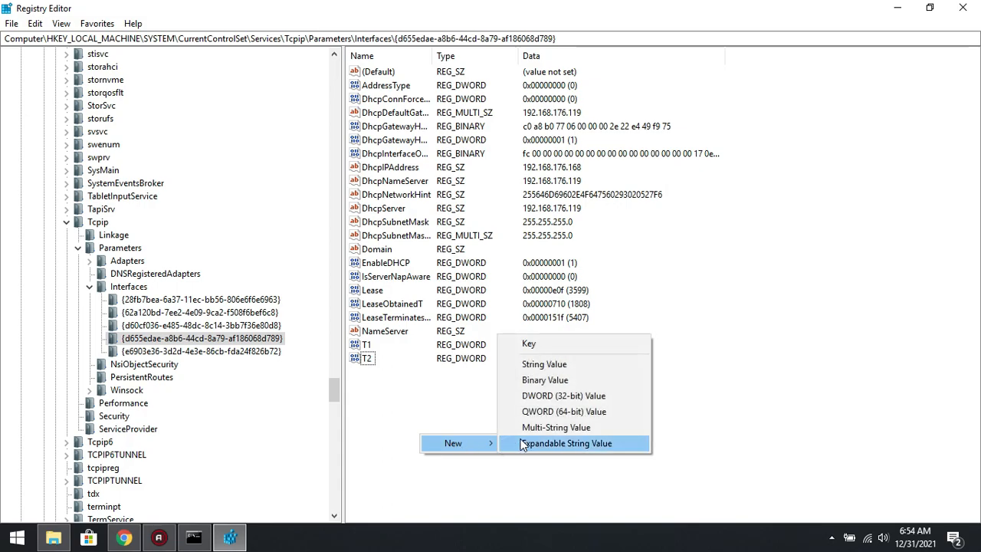
left_click(546, 399)
key("ctrl+v")
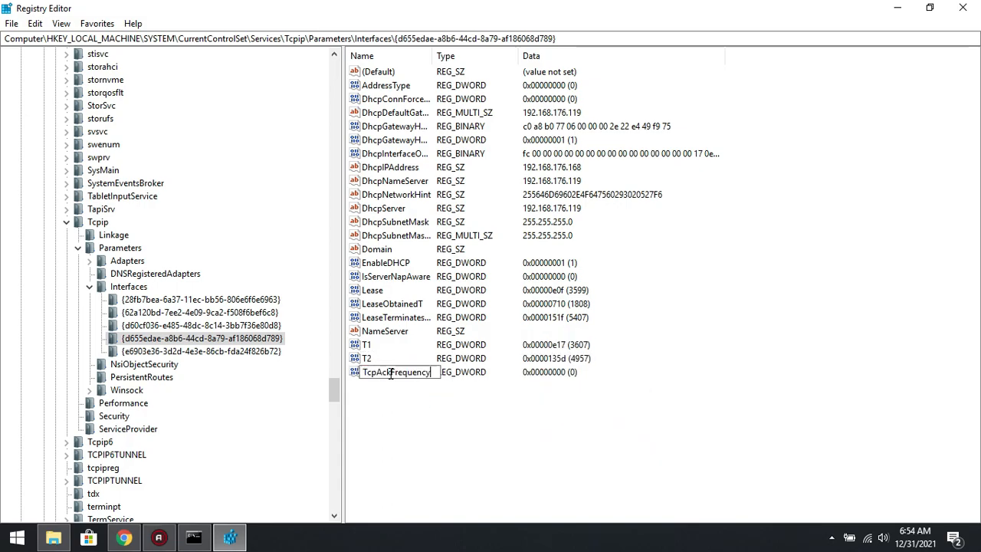
key("Return")
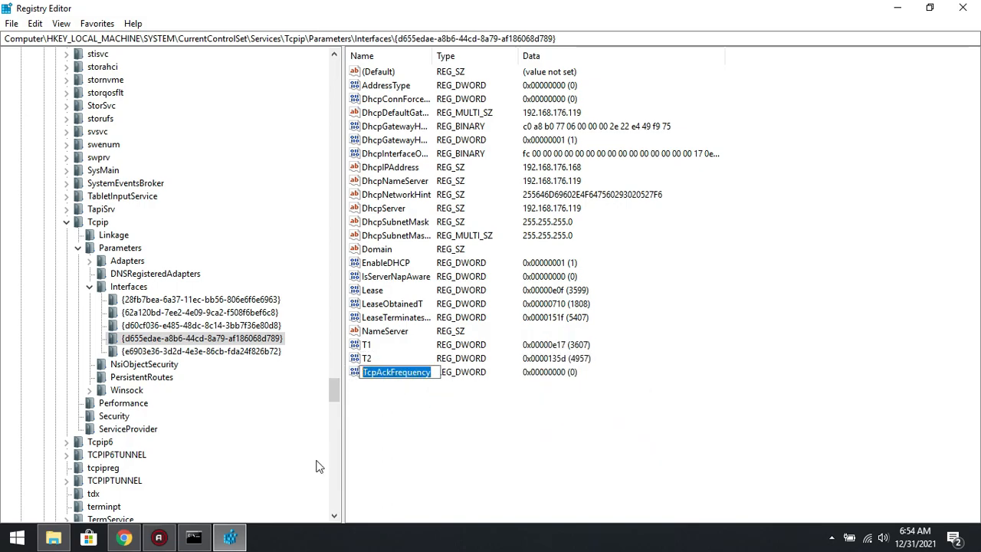
Step: Check the required TcpAckFrequency setting in the script's instructions and set that value's data to 1 in the Registry Editor
left_click(194, 537)
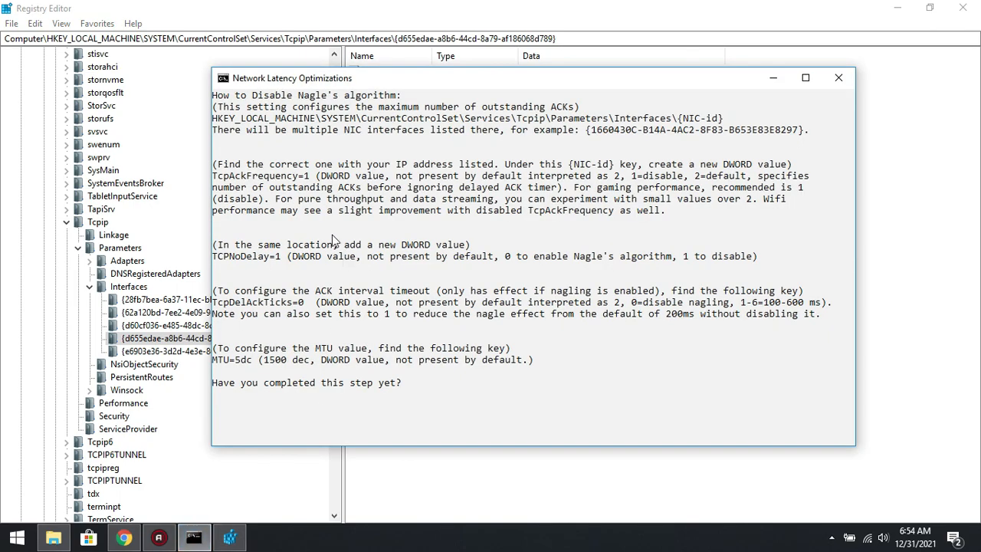
left_click_drag(292, 176, 213, 177)
left_click(288, 176)
left_click(239, 538)
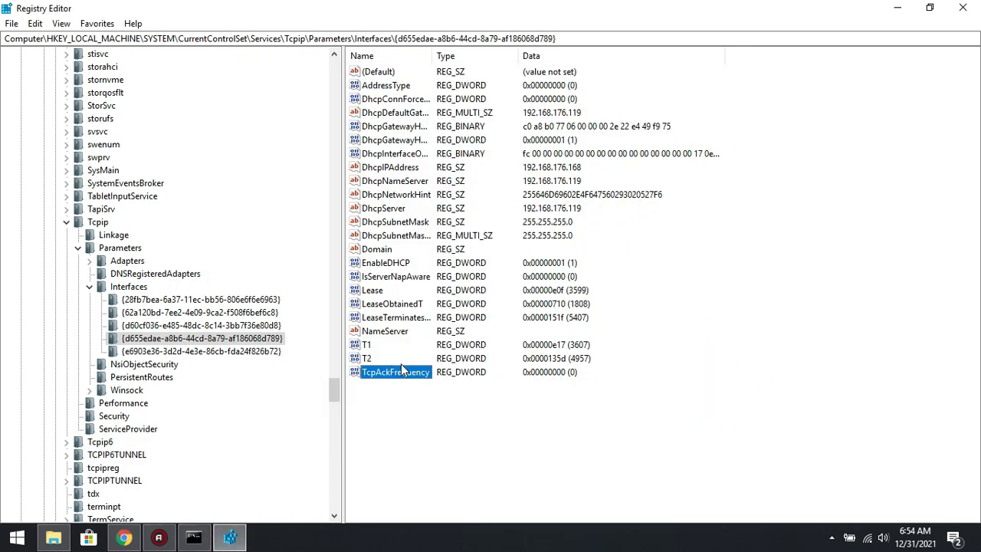
key("Return")
right_click(390, 372)
left_click(418, 381)
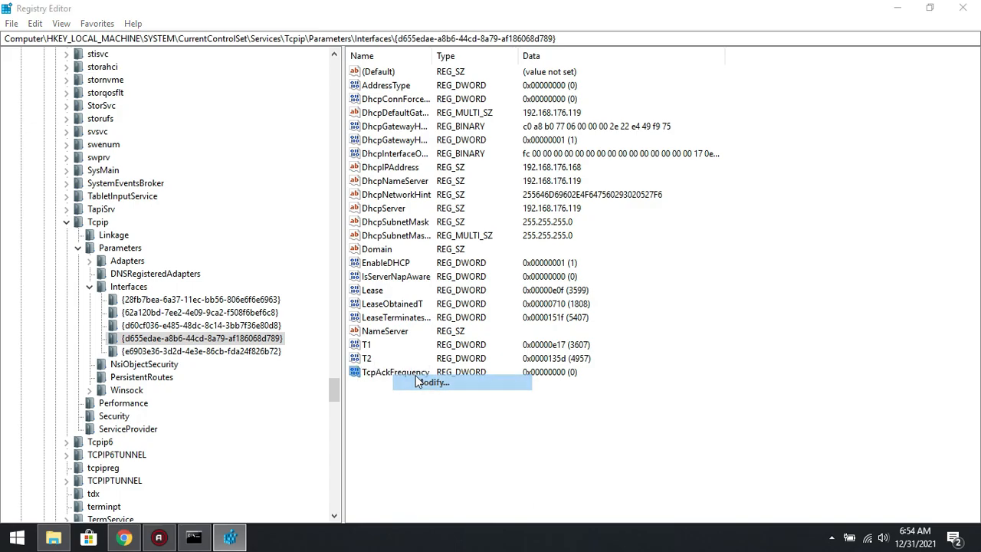
type("1")
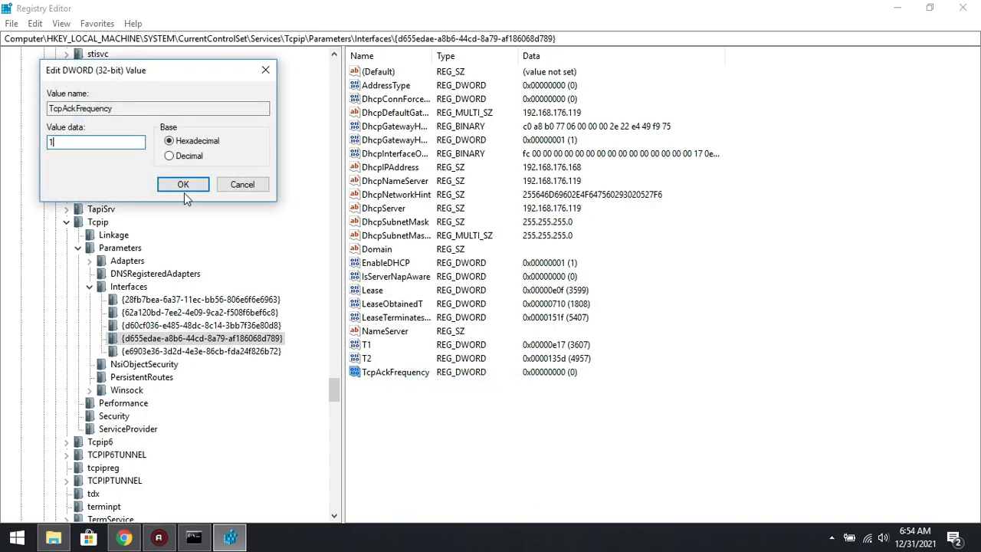
left_click(184, 187)
Step: Add another DWORD (32-bit) value to the interface key and name it TCPNoDelay, copying the name from the script's instructions
right_click(401, 427)
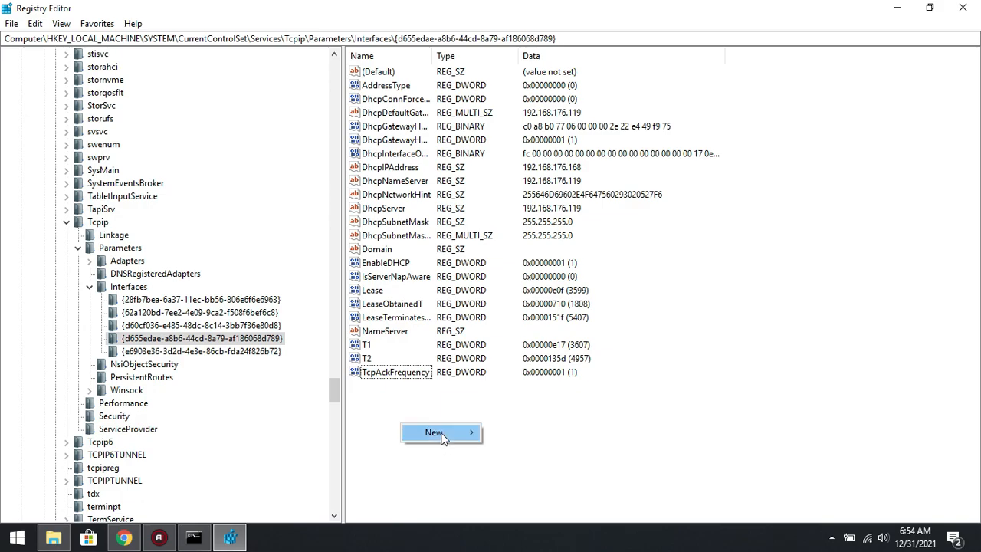
mouse_move(437, 431)
left_click(517, 484)
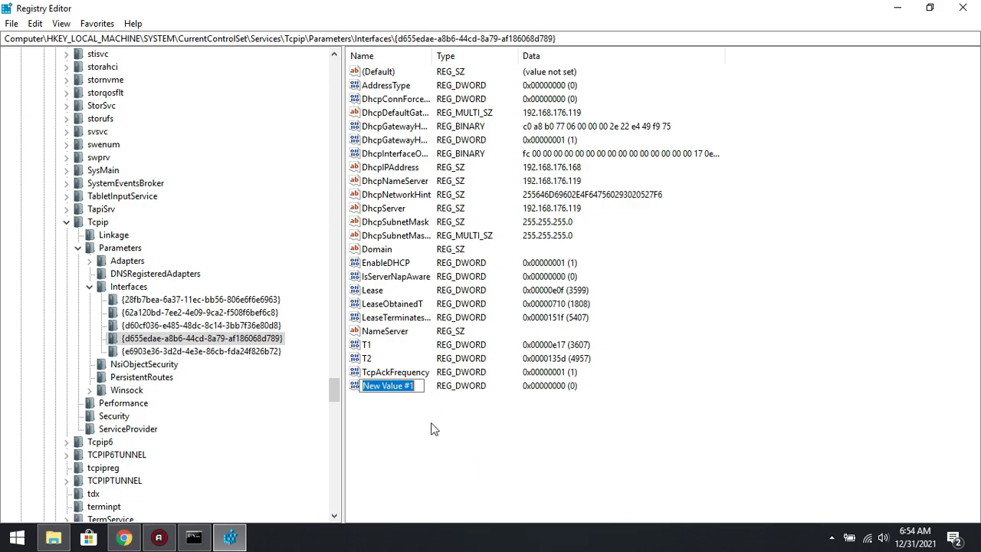
left_click(194, 539)
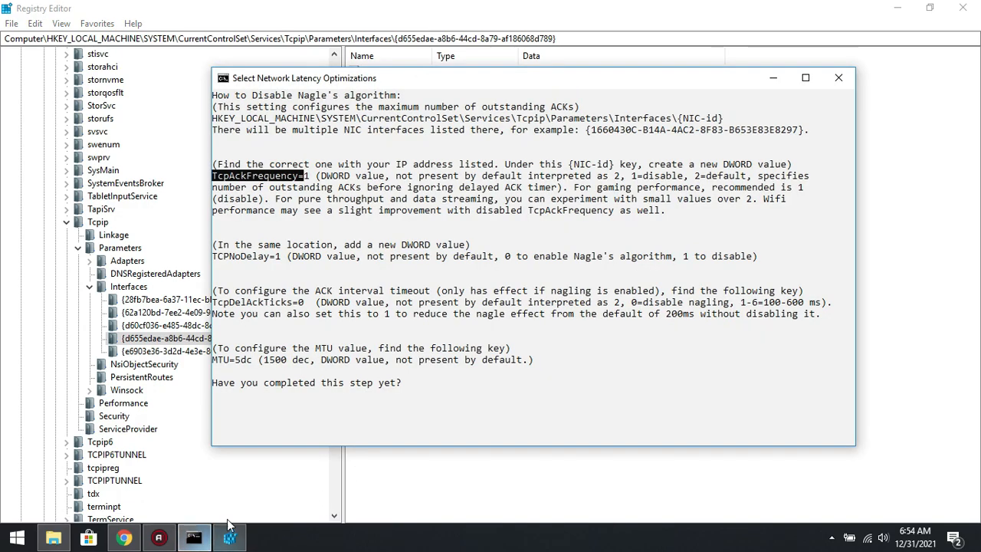
left_click_drag(213, 256, 268, 261)
right_click(268, 261)
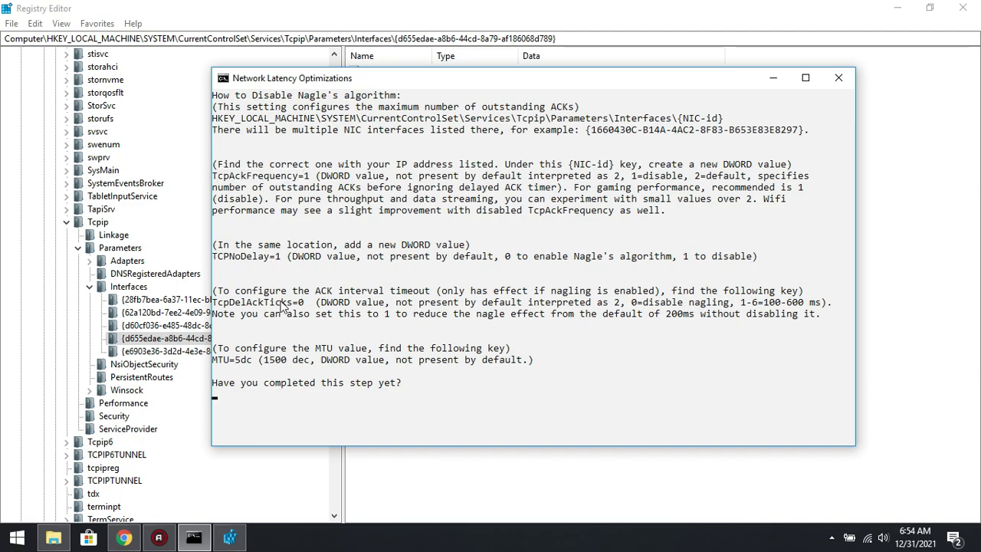
left_click(230, 538)
left_click(378, 387)
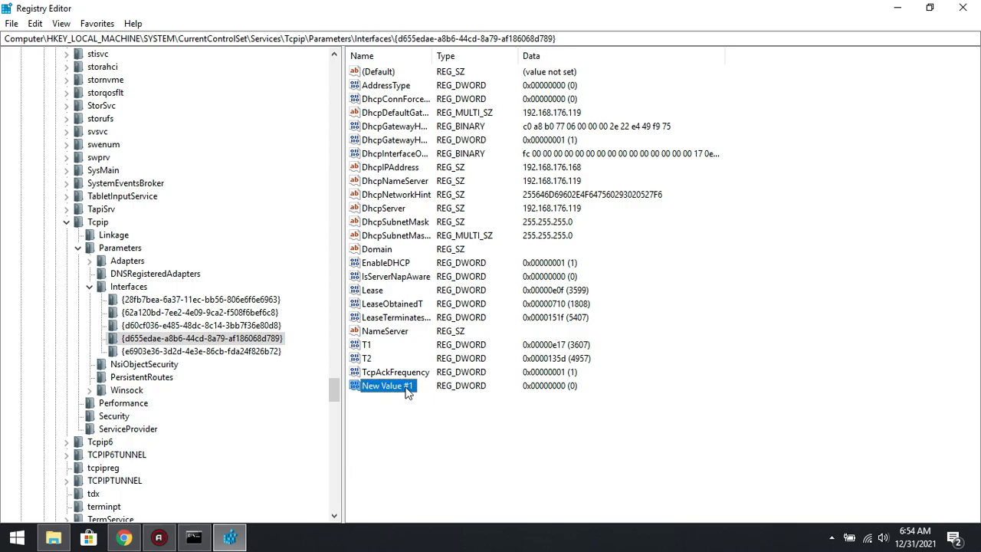
right_click(406, 387)
left_click(441, 447)
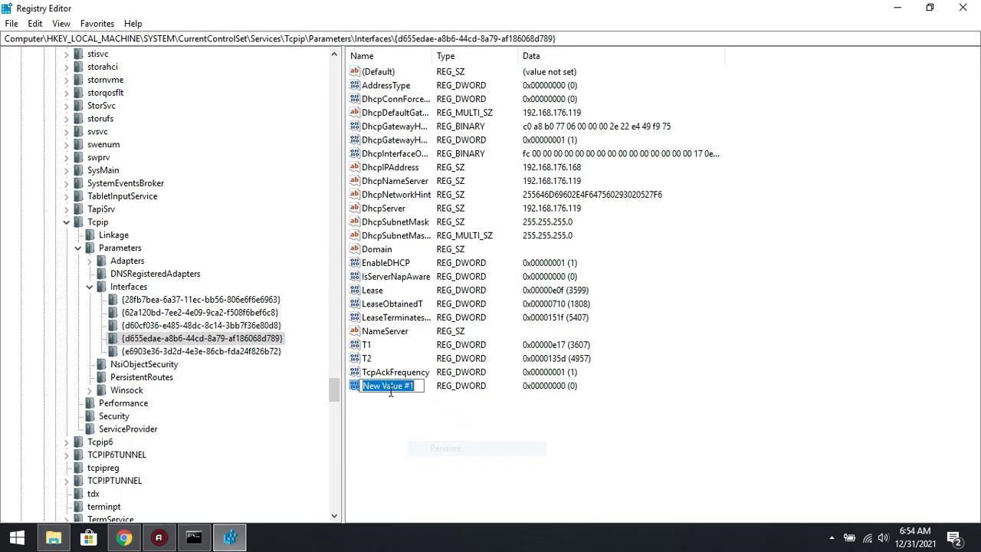
key("ctrl+v")
key("Return")
Step: Set the TCPNoDelay value's data to 1
right_click(392, 387)
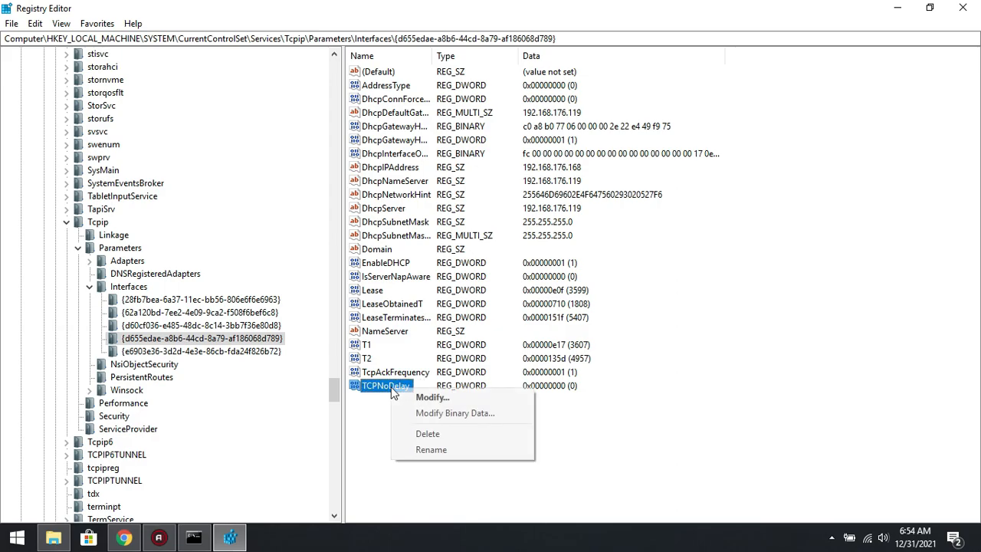
left_click(406, 397)
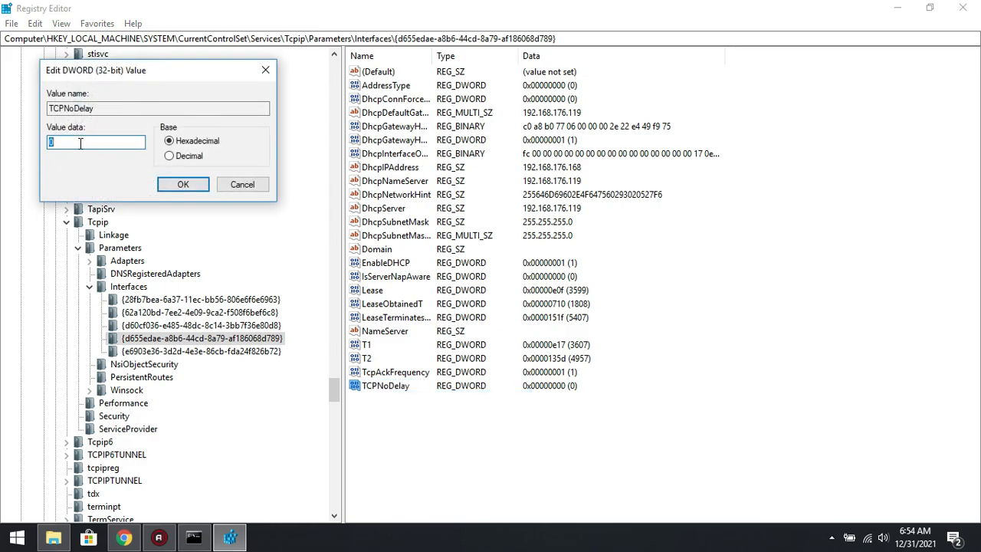
left_click(183, 184)
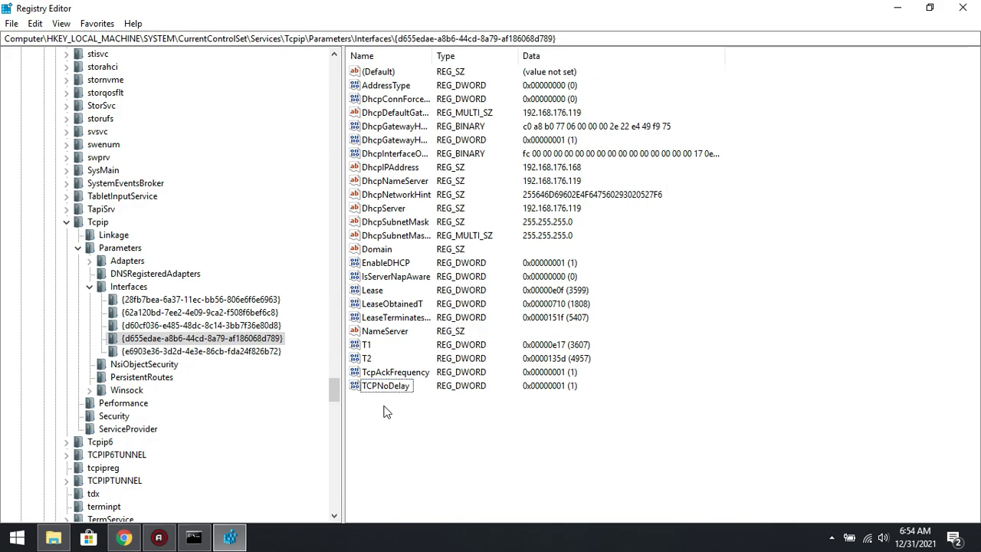
Step: Copy the name TcpDelAckTicks from the script's instructions and create a DWORD (32-bit) value with that name in the interface key
left_click(193, 538)
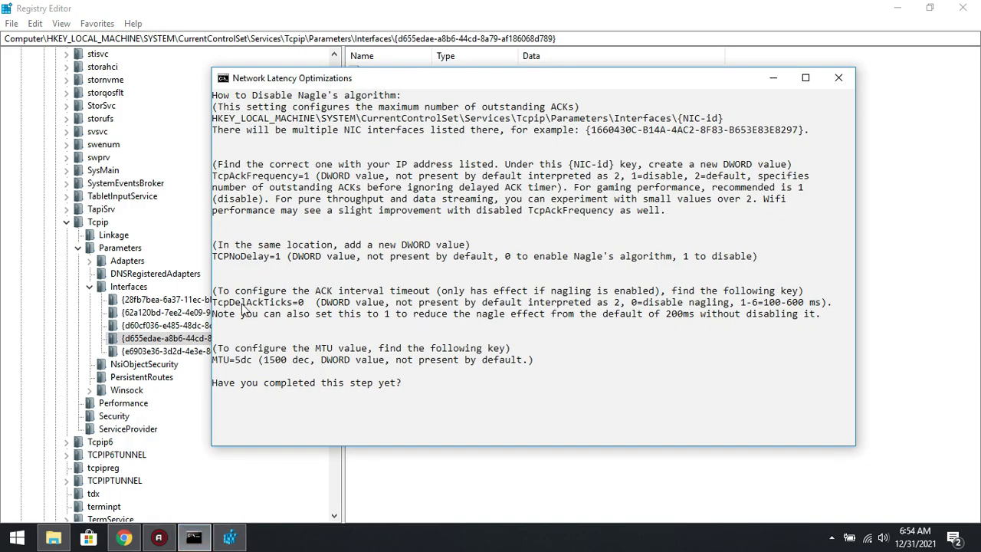
left_click_drag(218, 304, 293, 309)
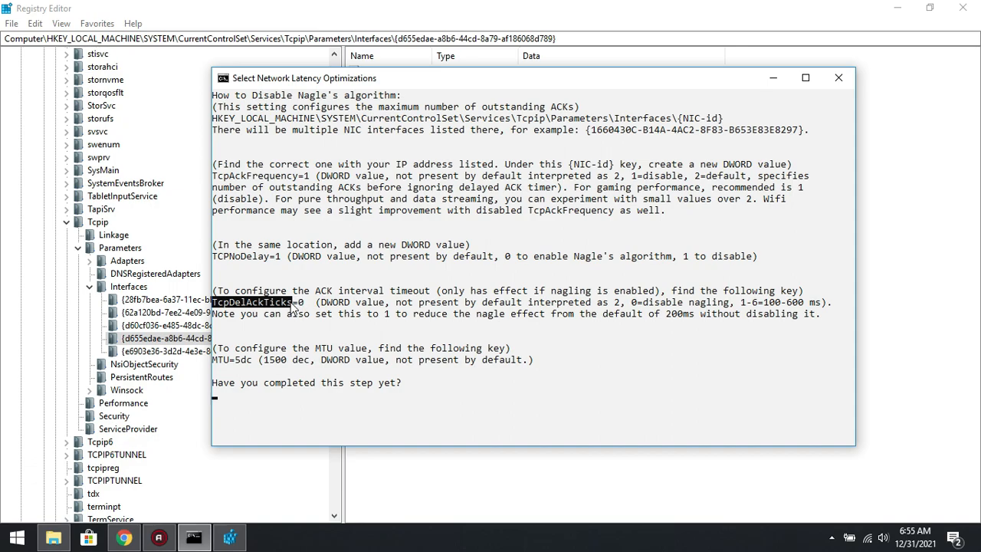
right_click(293, 309)
left_click(230, 537)
right_click(417, 427)
mouse_move(441, 442)
left_click(559, 484)
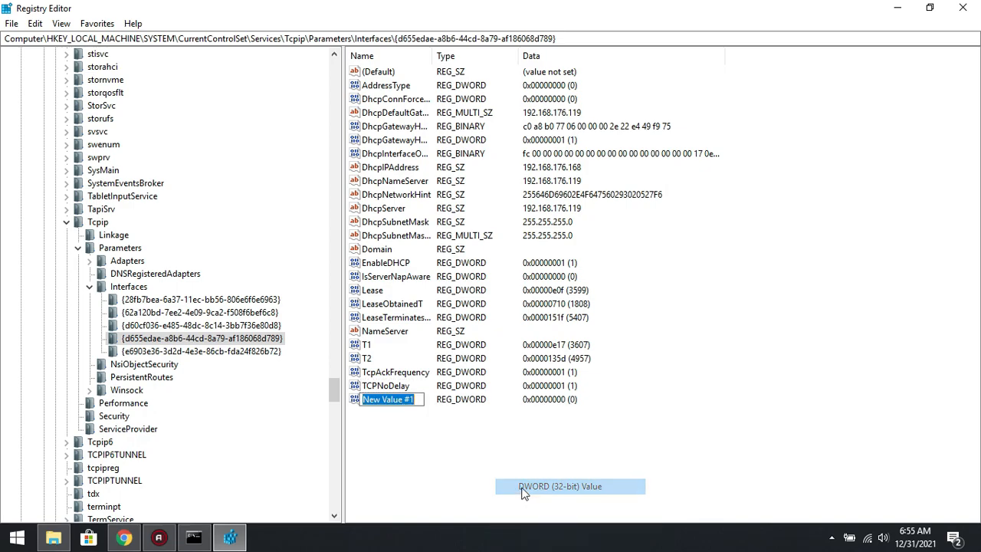
type("TcpDelAckTicks")
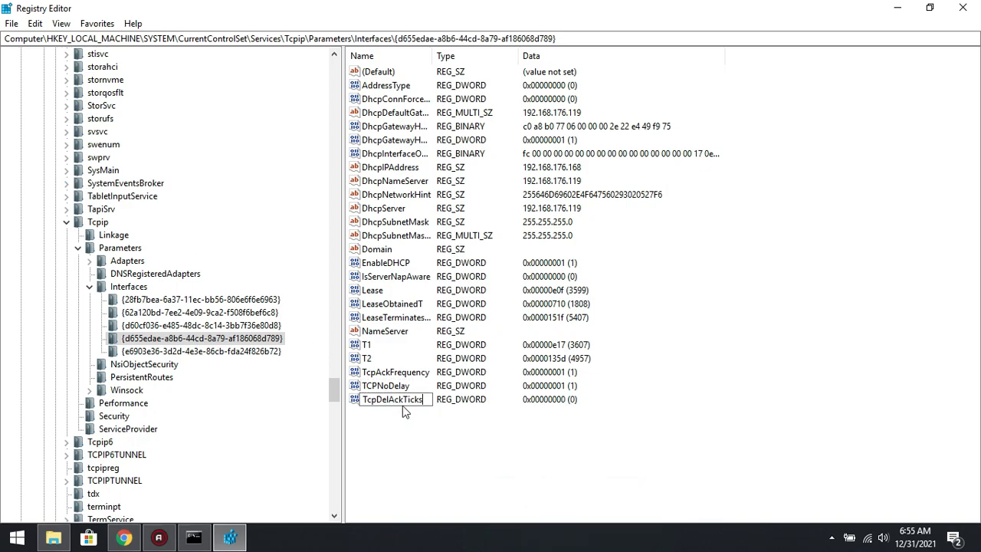
key("Return")
Step: Open the TcpDelAckTicks value's data and accept it as 0
right_click(389, 395)
left_click(418, 404)
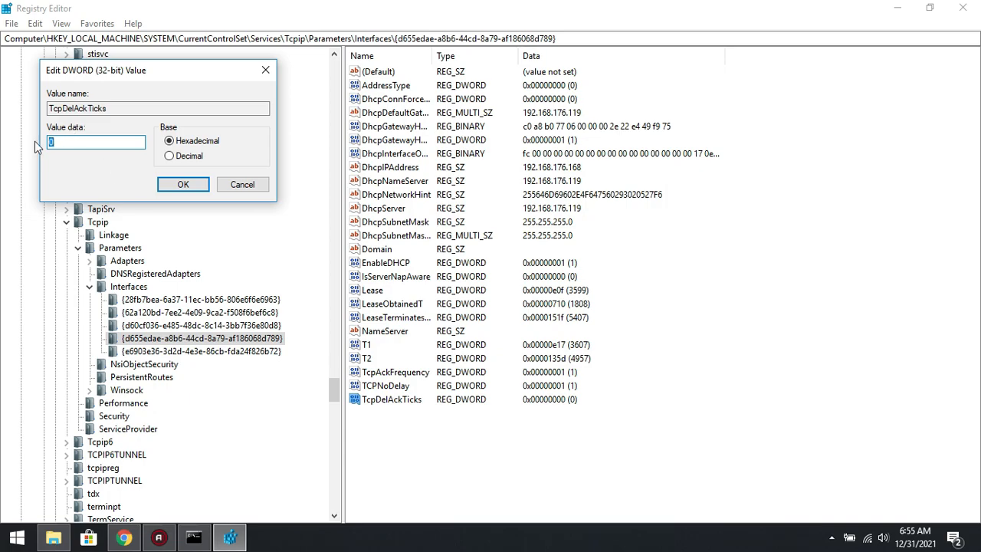
left_click(183, 184)
left_click(389, 445)
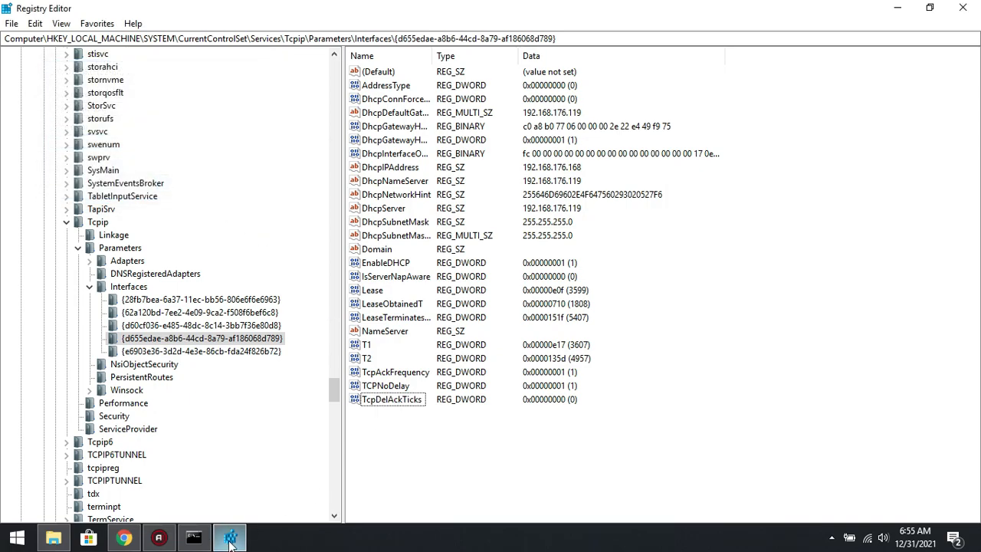
Step: Copy the name MTU from the script's instructions and create a DWORD (32-bit) value with that name in the interface key
left_click(194, 537)
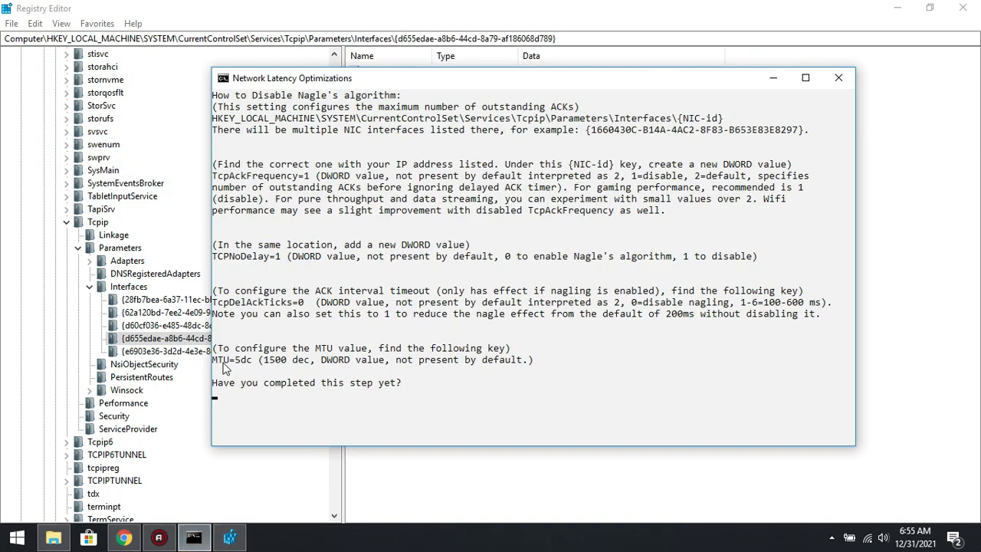
left_click_drag(213, 366, 252, 373)
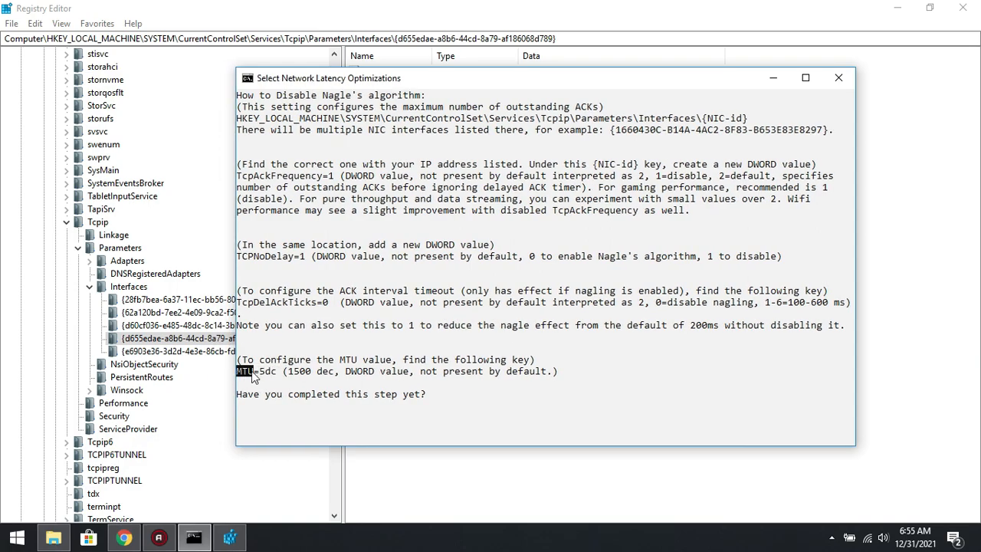
right_click(255, 376)
left_click(370, 459)
right_click(399, 426)
mouse_move(413, 435)
left_click(540, 487)
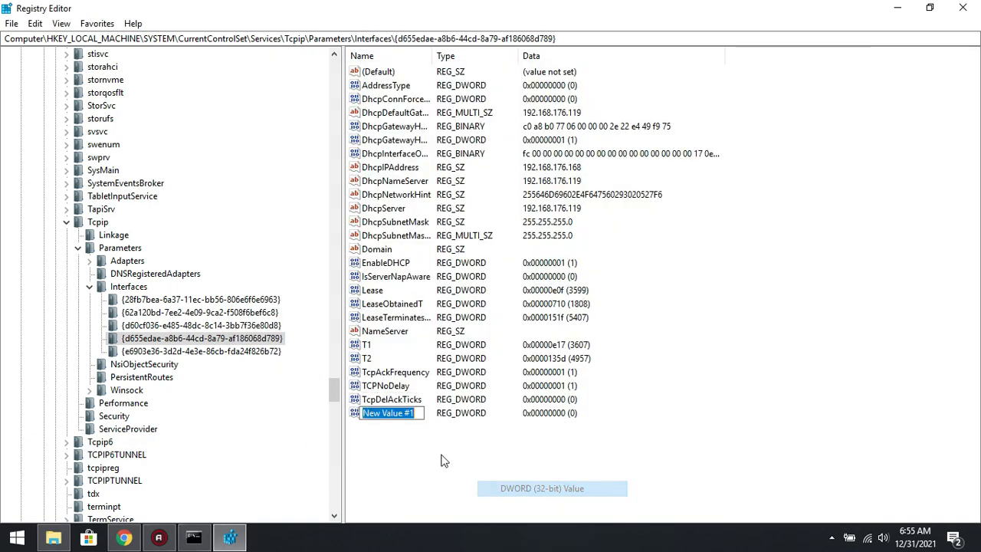
key("ctrl+v")
key("Return")
Step: Set the MTU value's data to 1500 in decimal base and check it against the MTU setting in the script's instructions
right_click(365, 416)
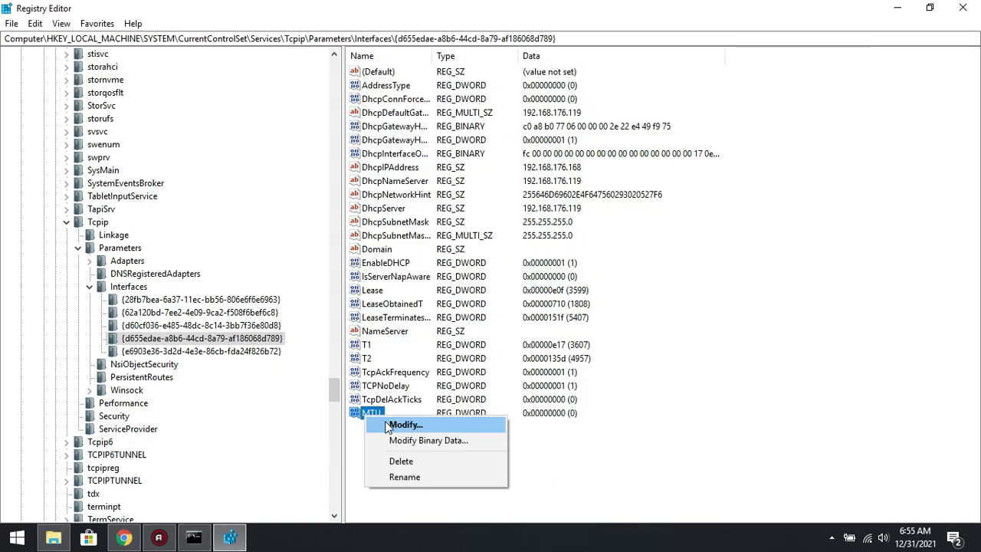
left_click(386, 422)
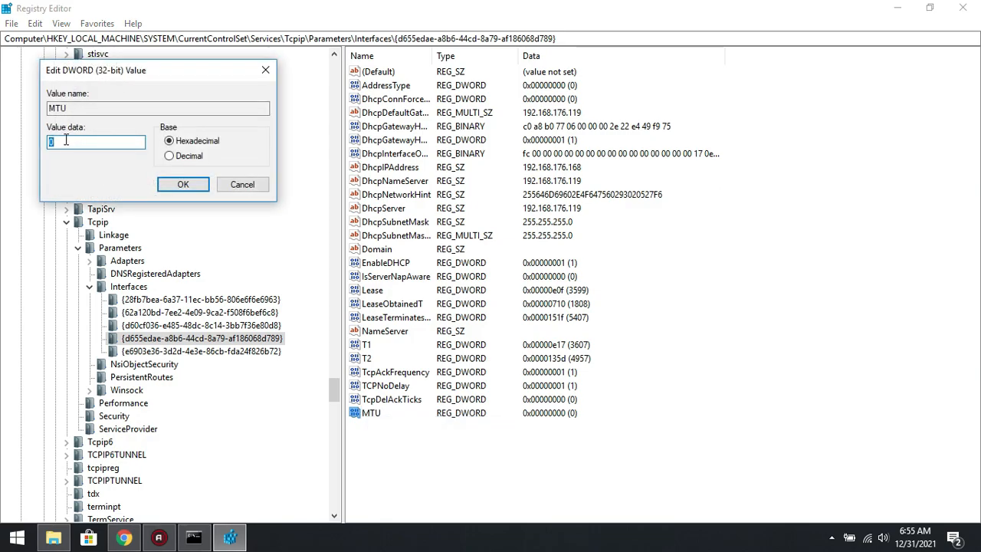
left_click(168, 155)
type("150")
left_click(169, 140)
left_click(169, 155)
left_click(194, 185)
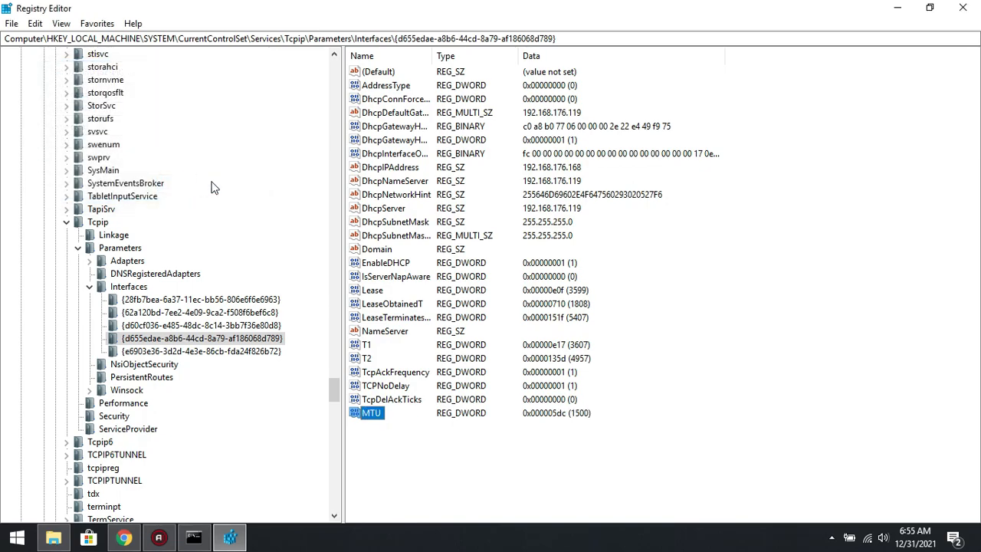
left_click(194, 537)
left_click_drag(260, 374, 277, 374)
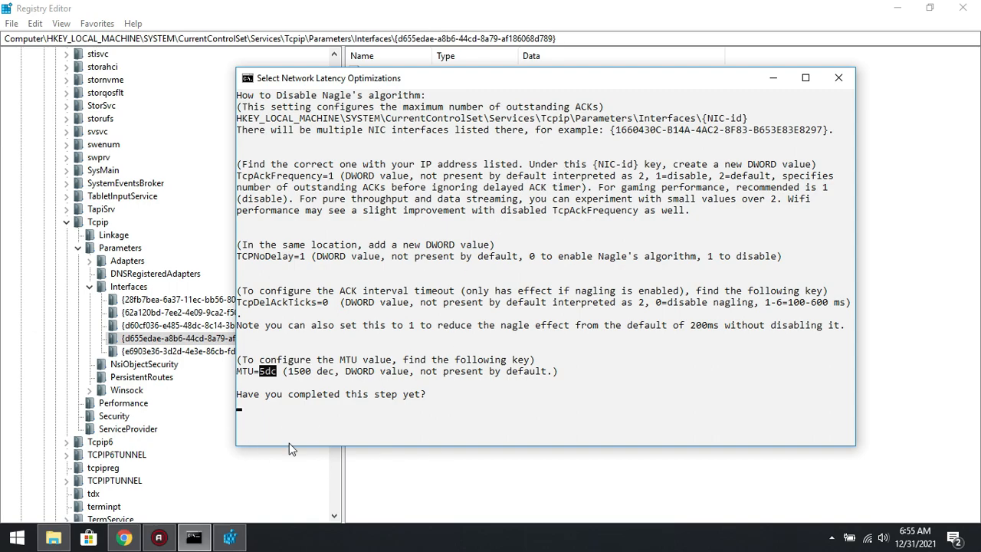
left_click(396, 503)
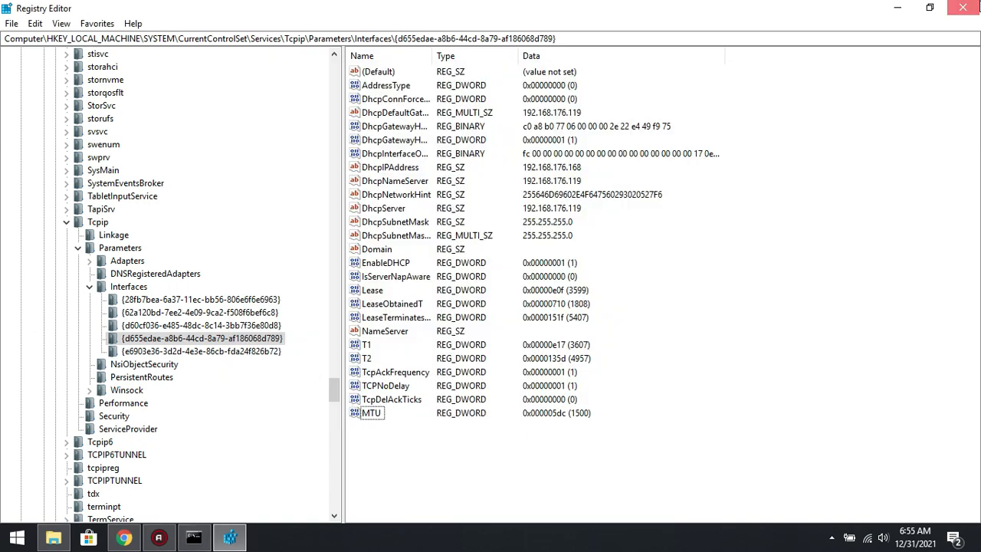
Step: Close the Registry Editor and answer "yes" to the script's question about having completed the Nagle's algorithm step
left_click(963, 8)
type("y")
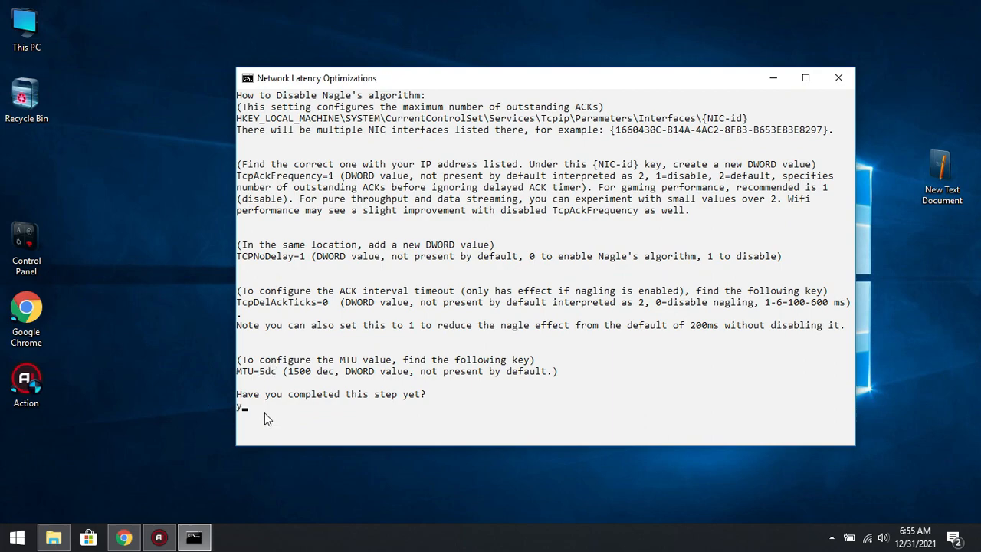
type("es")
key("Return")
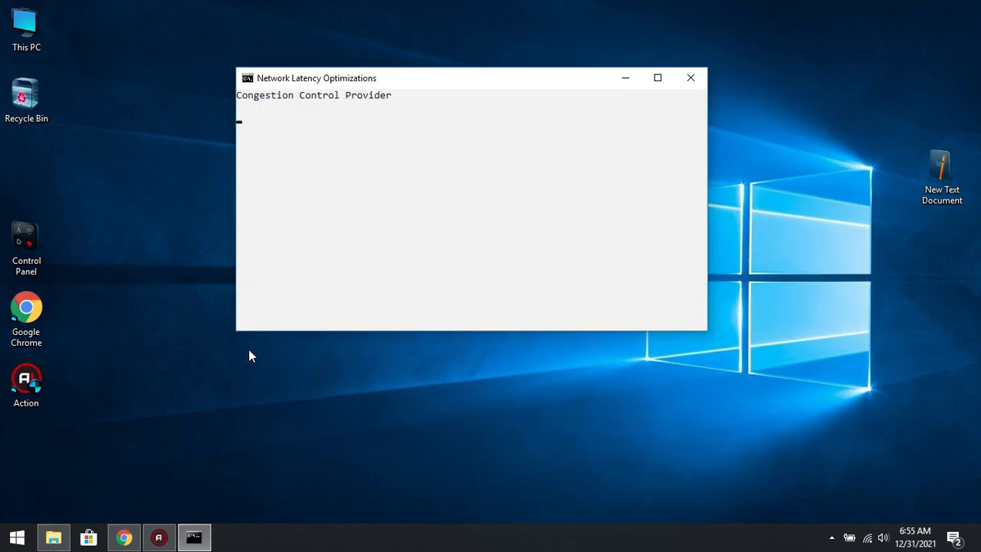
Step: Choose dctcp as the Congestion Control Provider in the script
left_click_drag(456, 75, 445, 61)
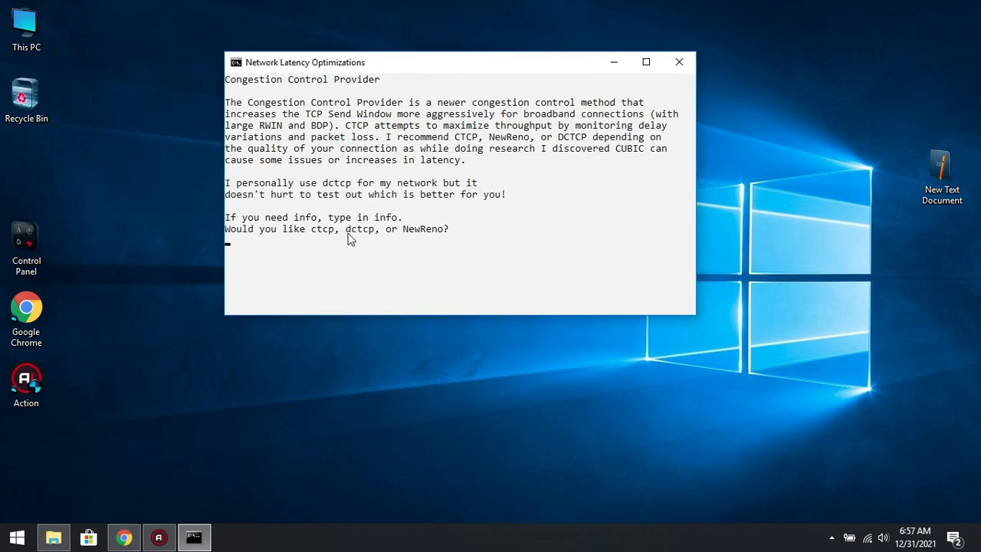
left_click_drag(345, 228, 369, 232)
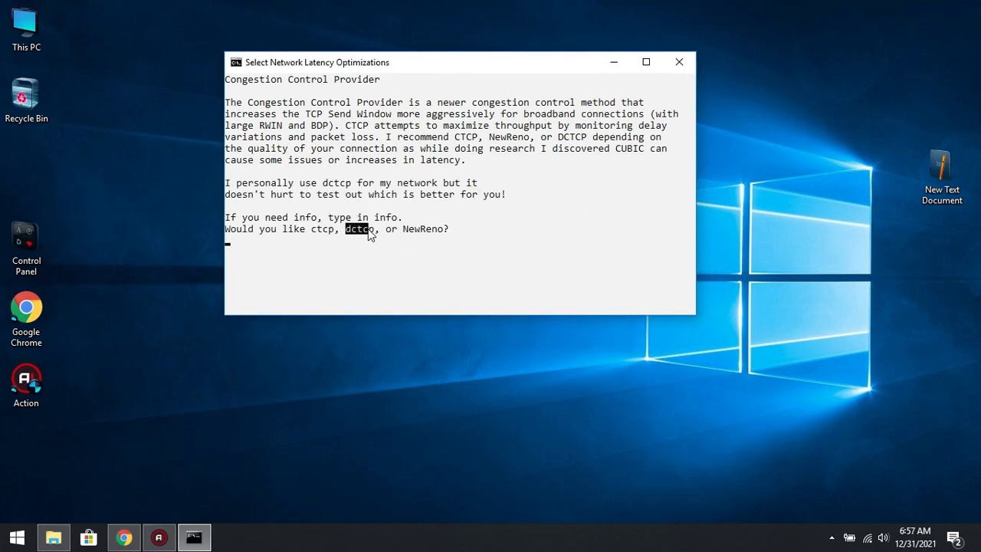
left_click(239, 253)
type("dctcp")
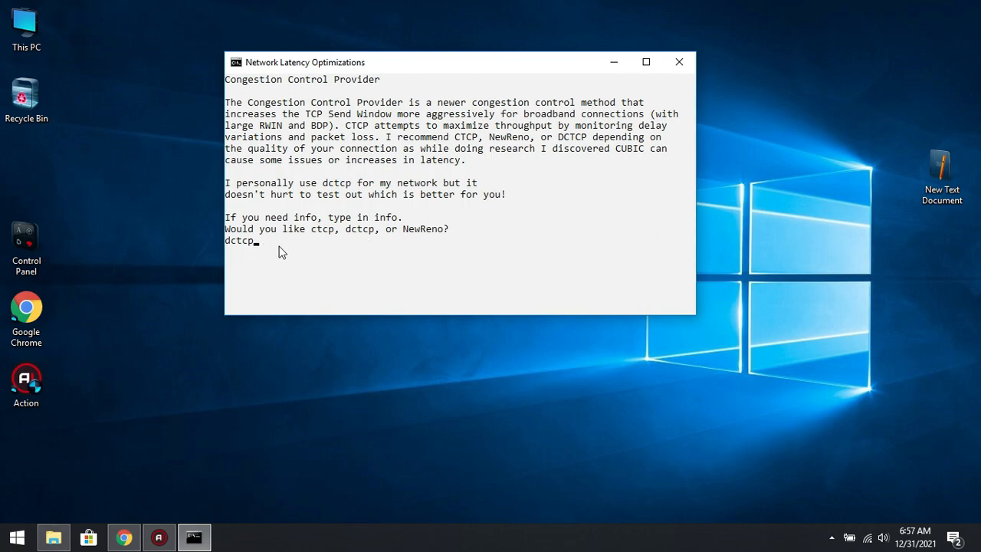
key("Return")
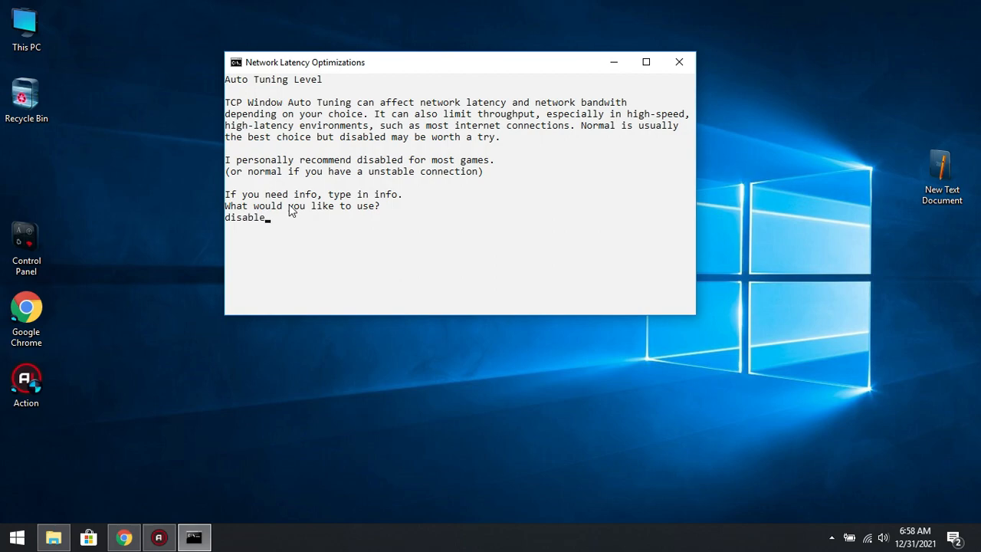
Step: Answer the script's Auto Tuning Level question with "disabled"
left_click_drag(268, 218, 210, 227)
left_click(243, 218)
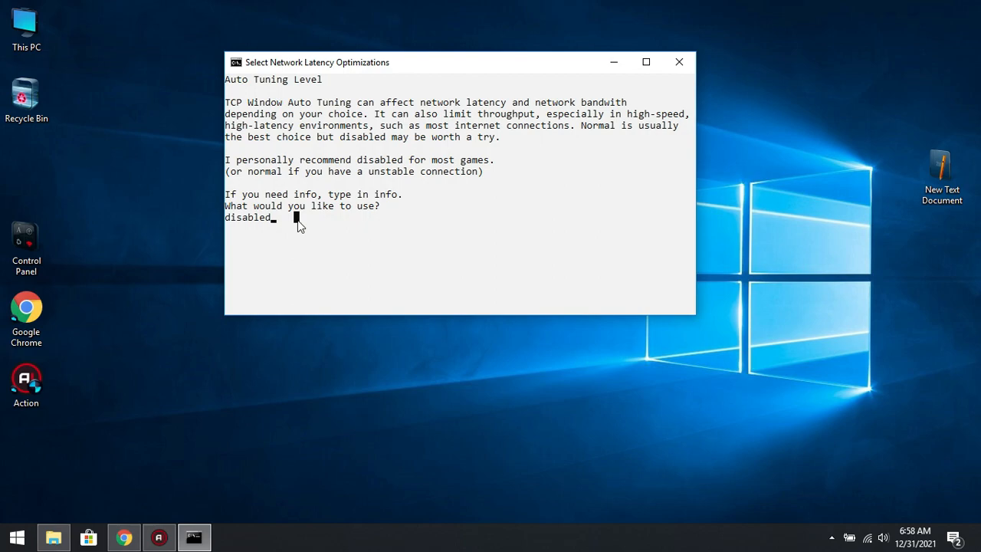
key("Return")
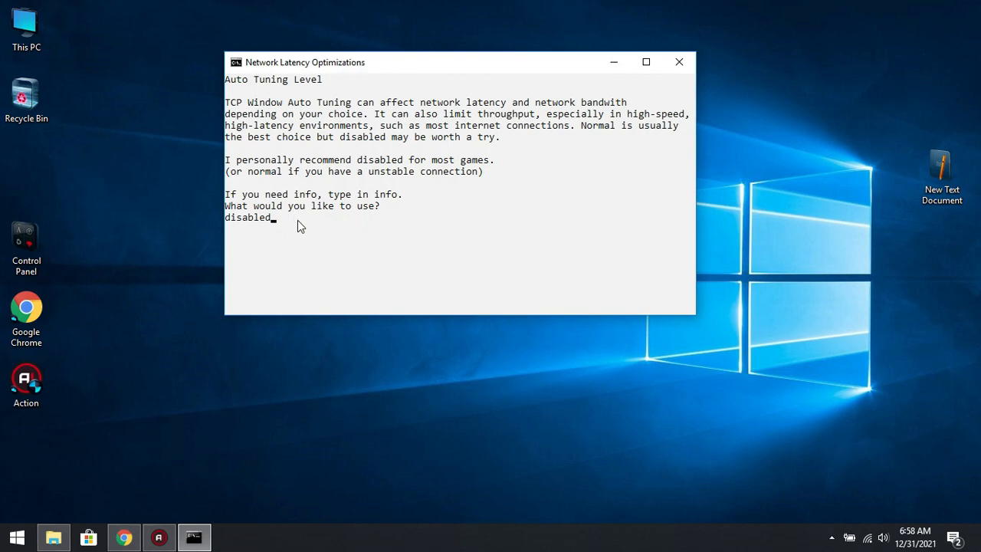
key("Return")
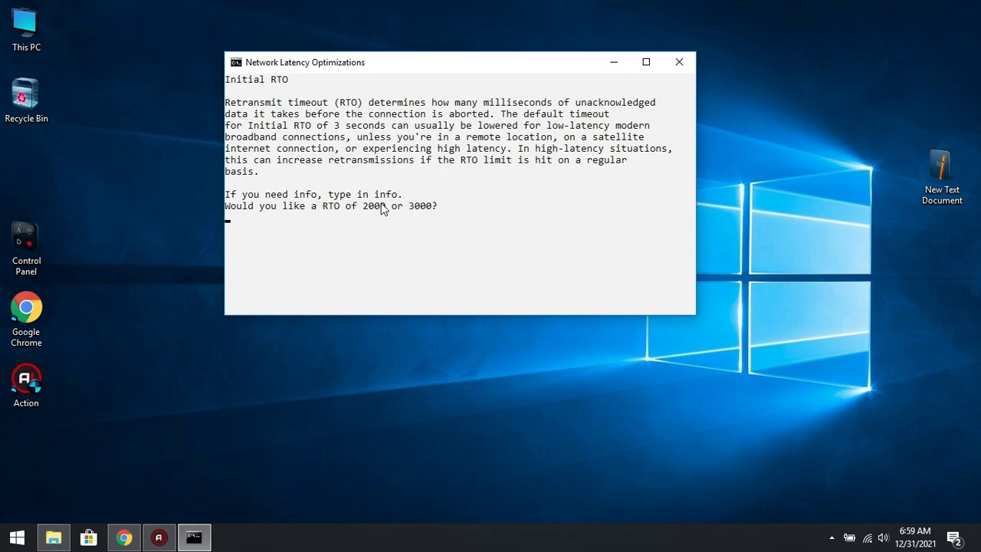
Step: Read the script's info page on the Initial RTO, return to the question and answer it with 3000
type("o")
key("Return")
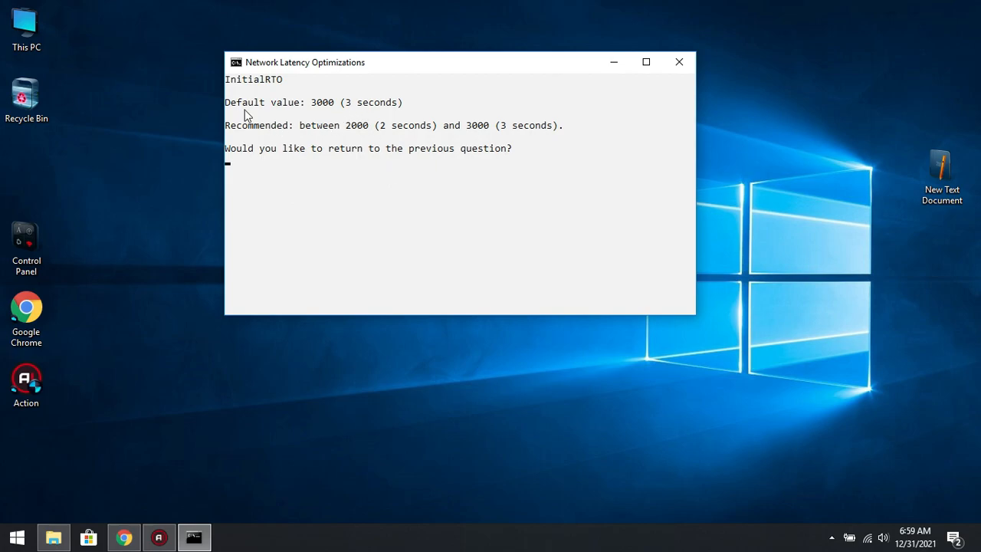
left_click(348, 102)
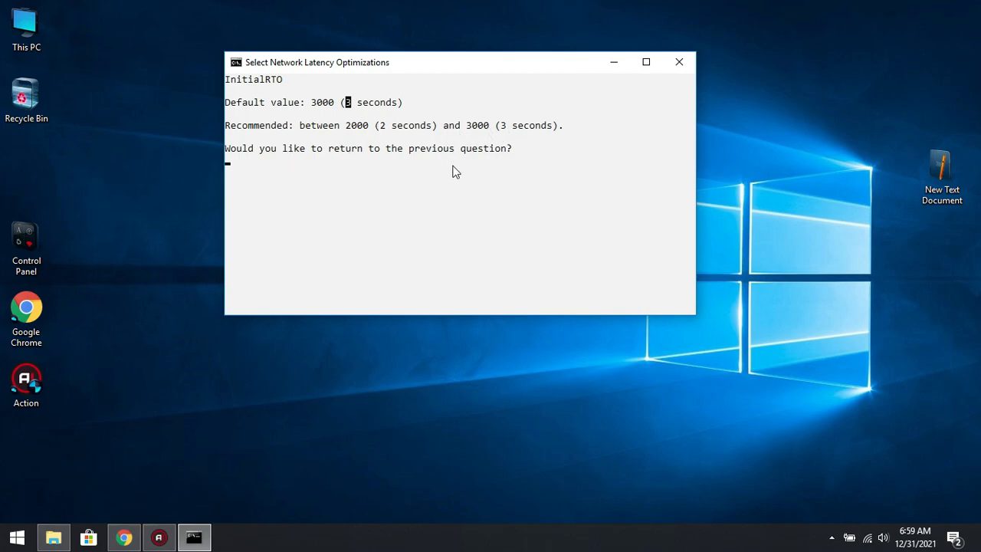
type("y")
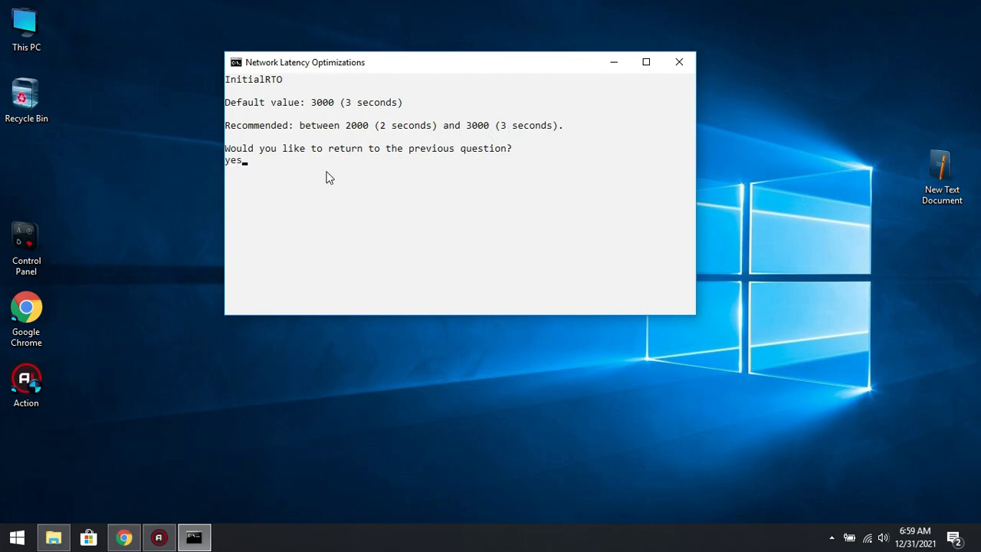
type("es")
key("Return")
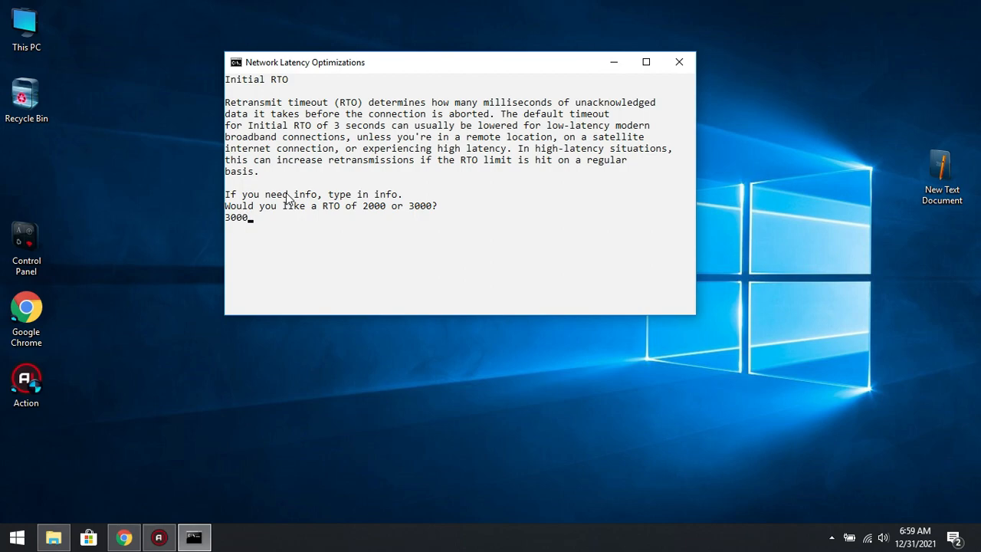
key("Return")
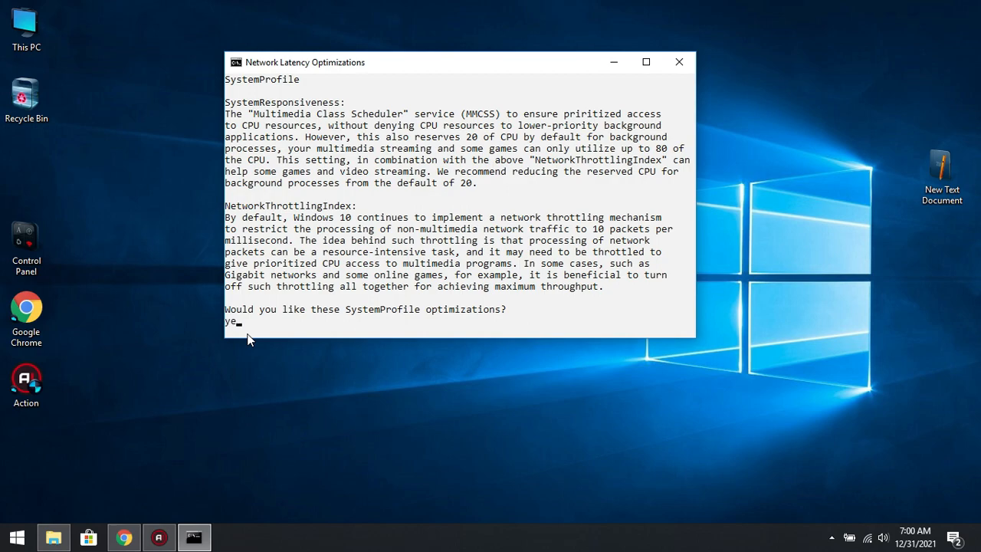
Step: Answer "yes" to both the SystemProfile optimizations and the optional extra optimizations in the script
key("Return")
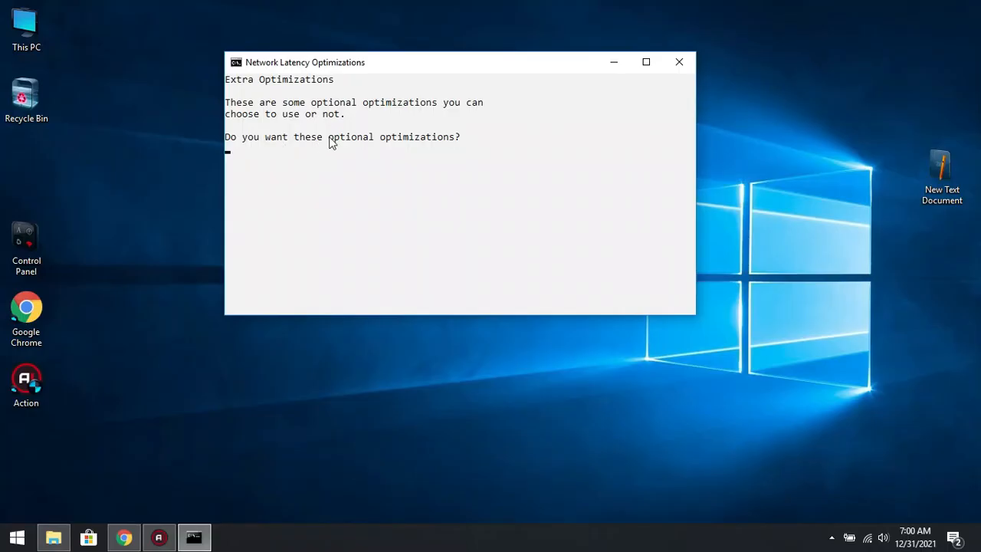
type("yes")
key("Return")
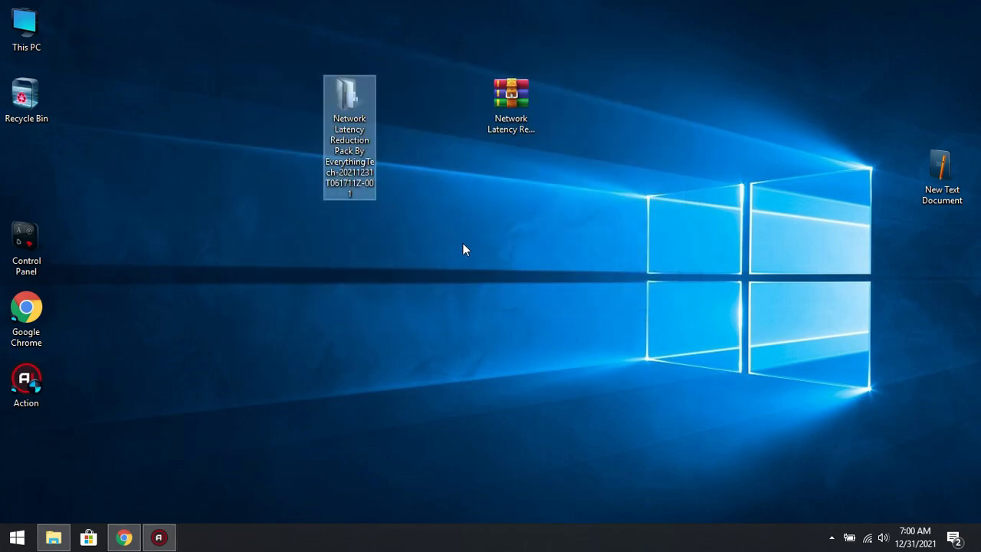
Step: Open the Network Latency Reduction Pack folder inside the extracted desktop folder and copy the IPConfig batch file
double_click(354, 126)
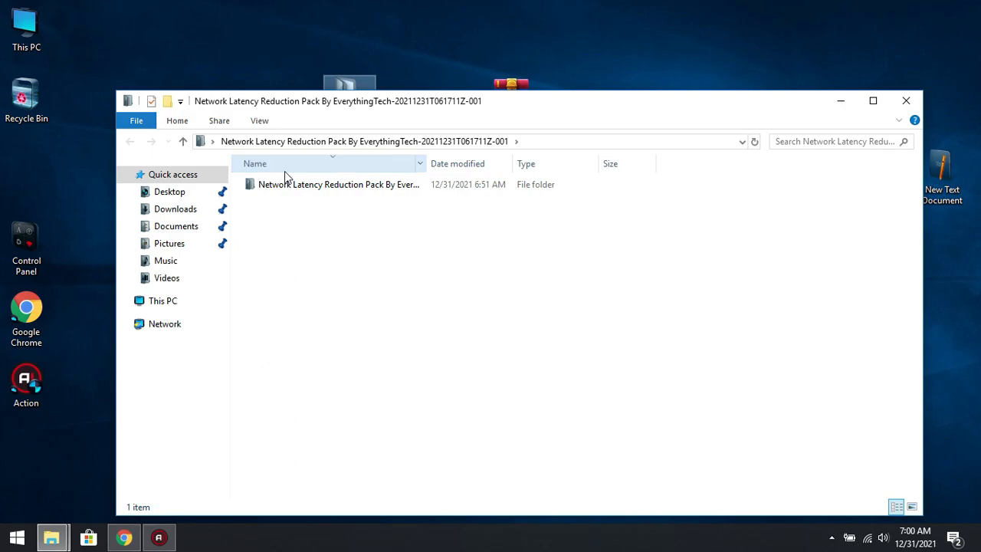
double_click(295, 186)
double_click(299, 188)
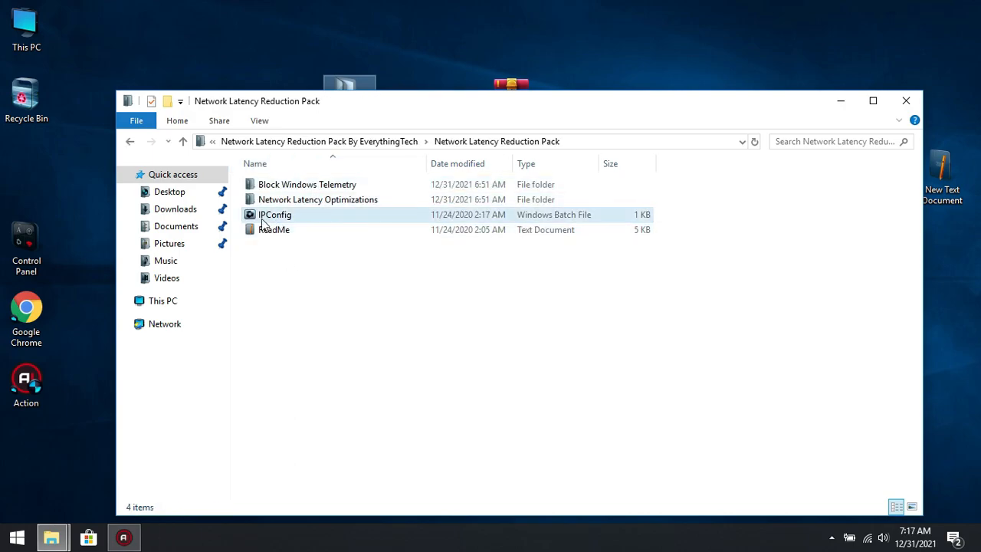
left_click(263, 219)
right_click(263, 219)
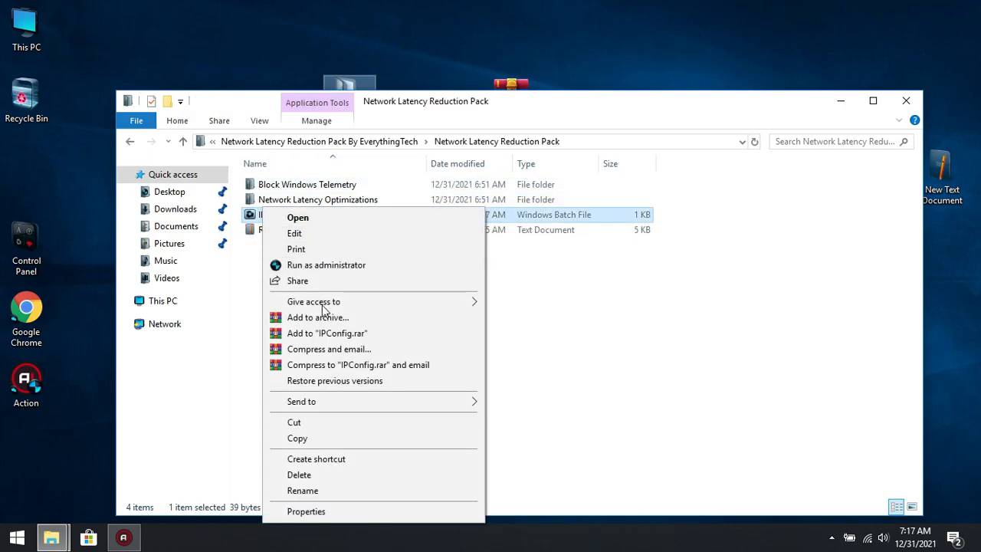
left_click(339, 442)
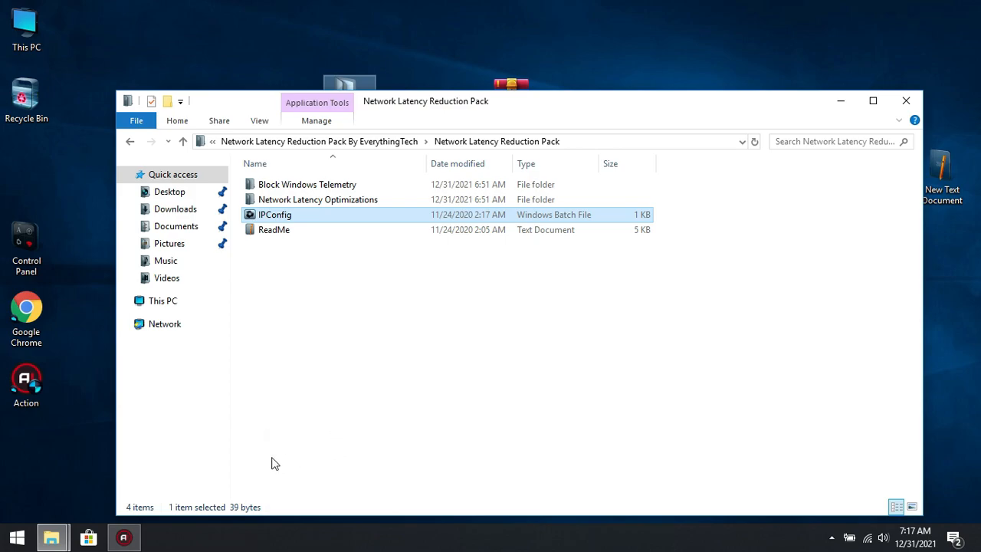
Step: Open the shell:startup folder and paste the copied IPConfig batch file into it, closing the folder when done
key("super+r")
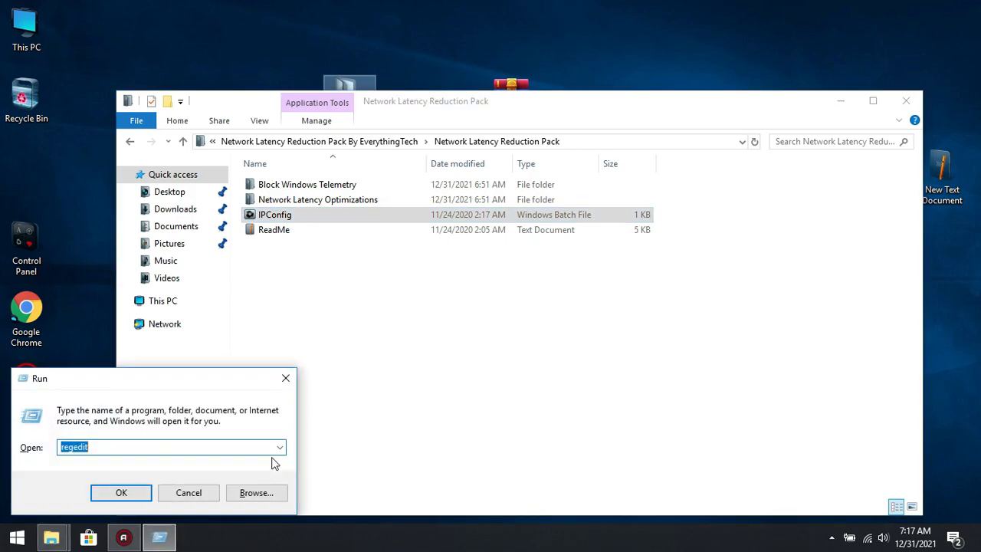
type("shell:startup")
key("Return")
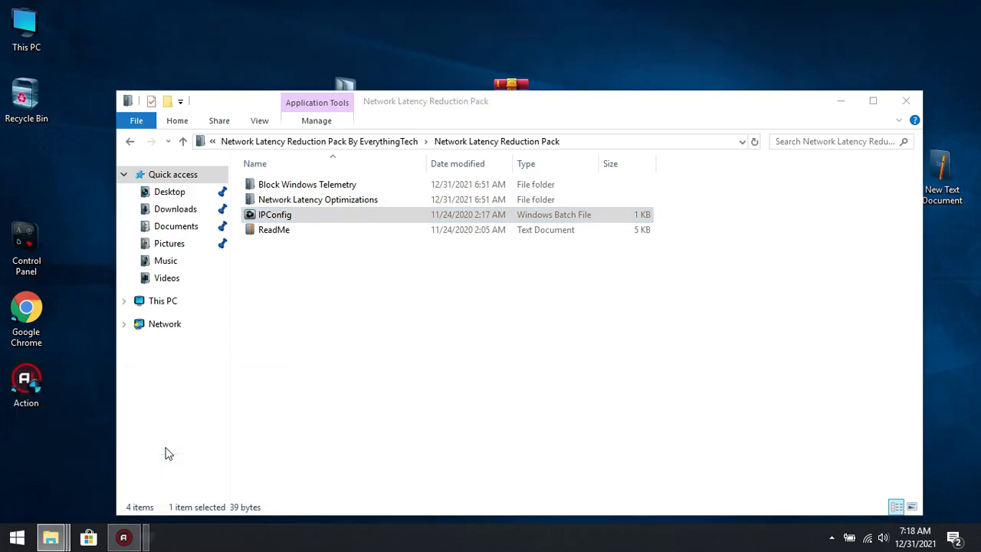
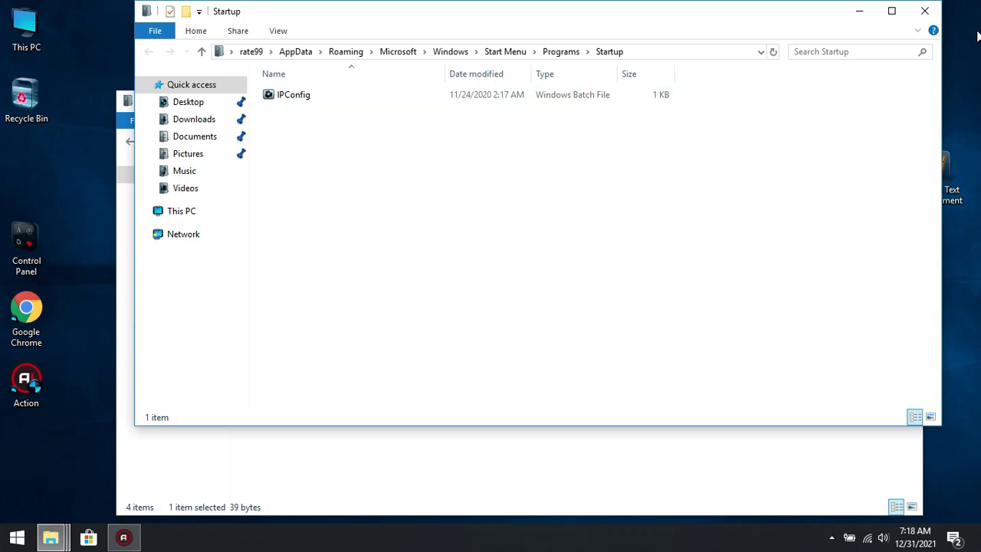
left_click(933, 10)
left_click(375, 285)
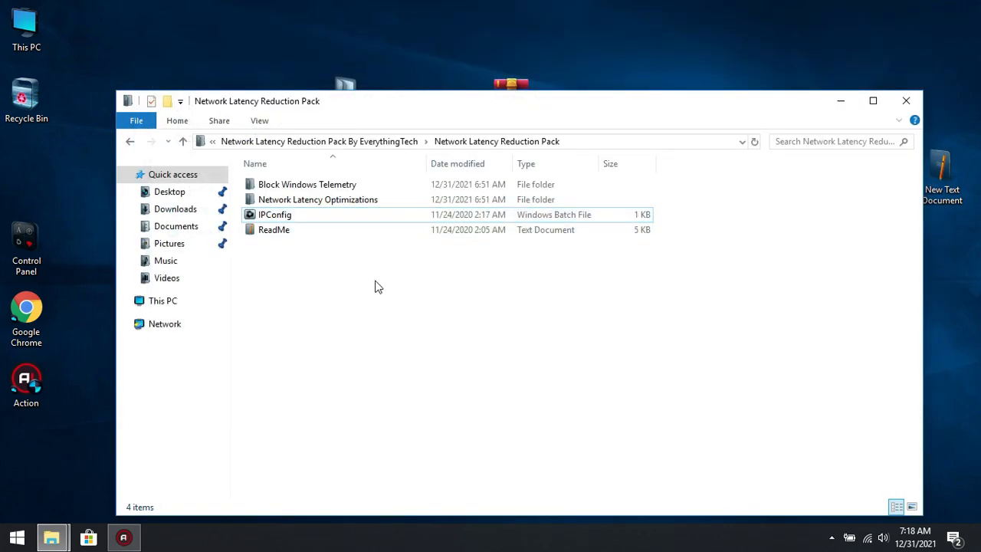
Step: Check in Task Manager's startup programs that IPConfig is enabled, and disable the Intel Driver & Support Assistant entry
right_click(579, 535)
left_click(634, 477)
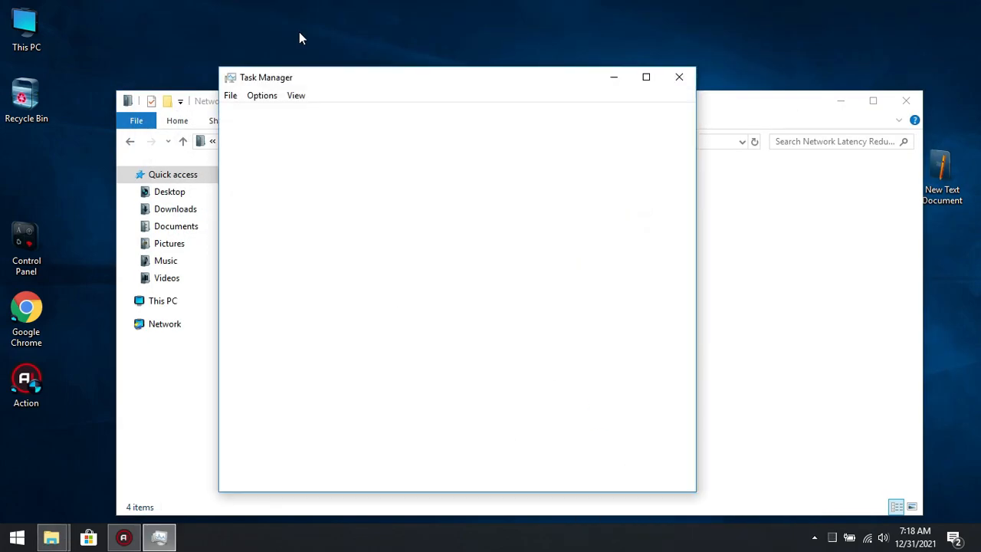
left_click(395, 112)
left_click(286, 212)
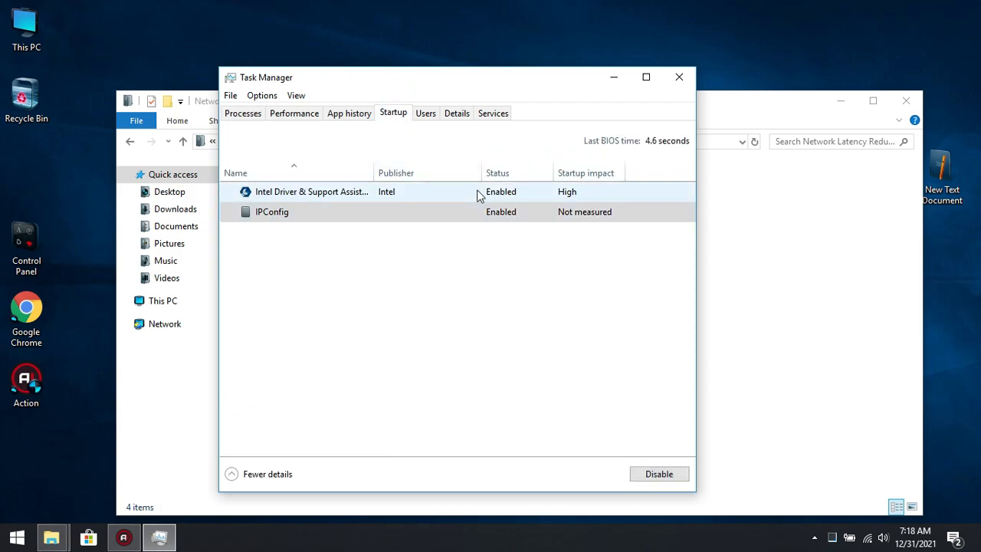
right_click(480, 192)
left_click(493, 202)
left_click(383, 211)
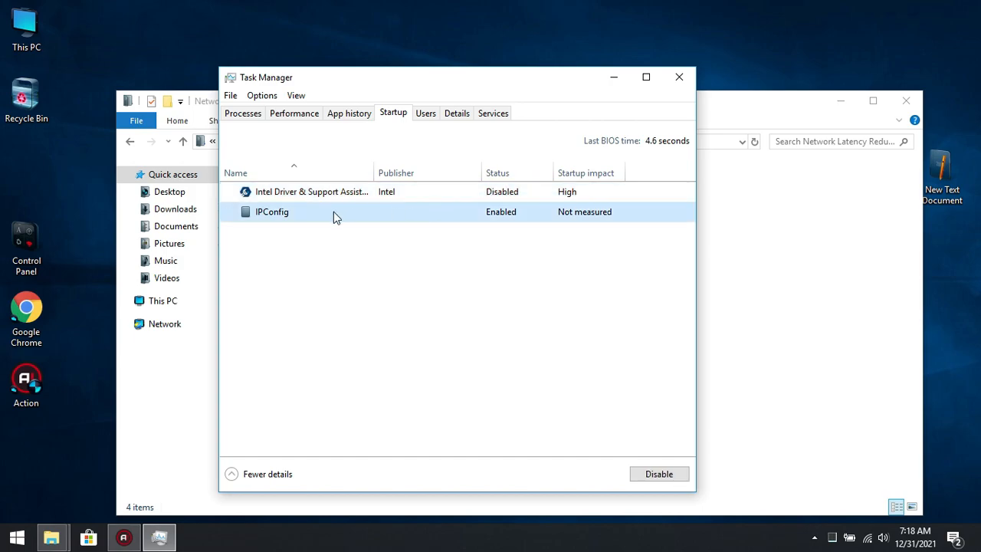
left_click(679, 78)
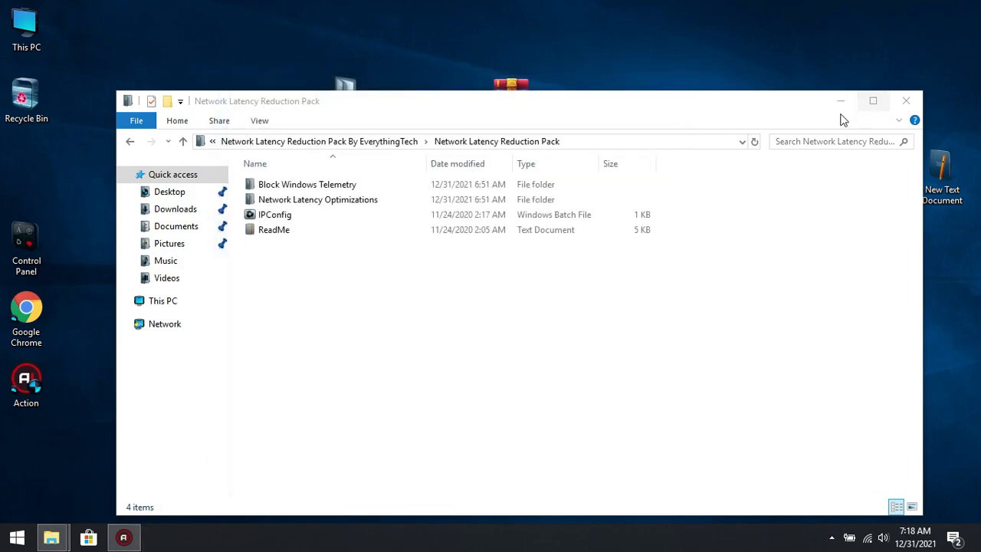
Step: Run Block All Telemetry from the Block Windows Telemetry folder as administrator and answer "yes" to continue
double_click(340, 186)
left_click(287, 200)
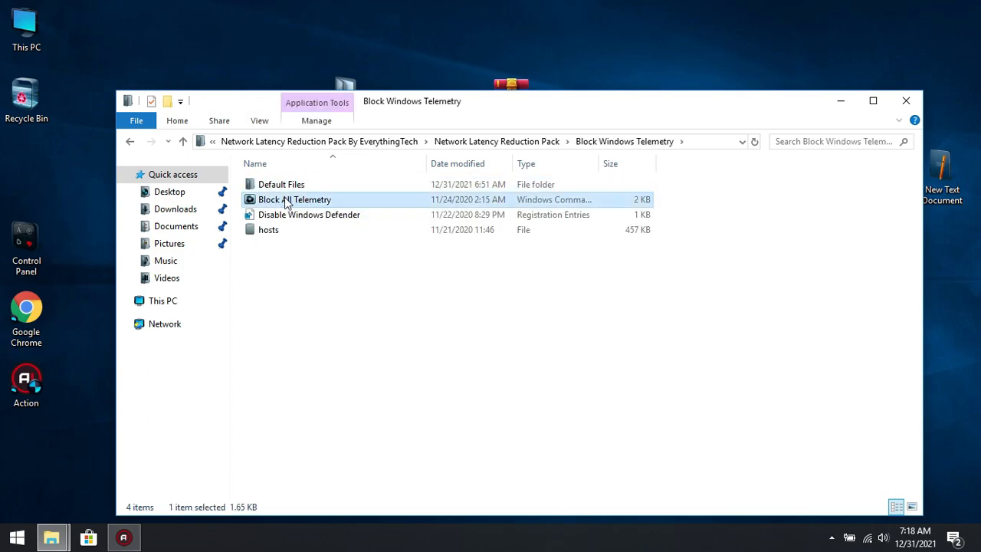
right_click(331, 199)
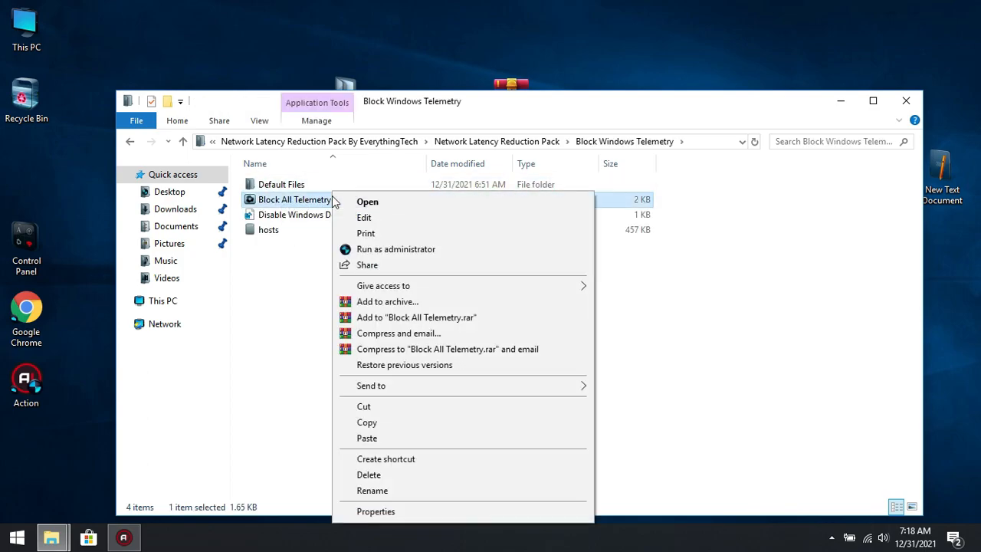
left_click(368, 249)
left_click(441, 365)
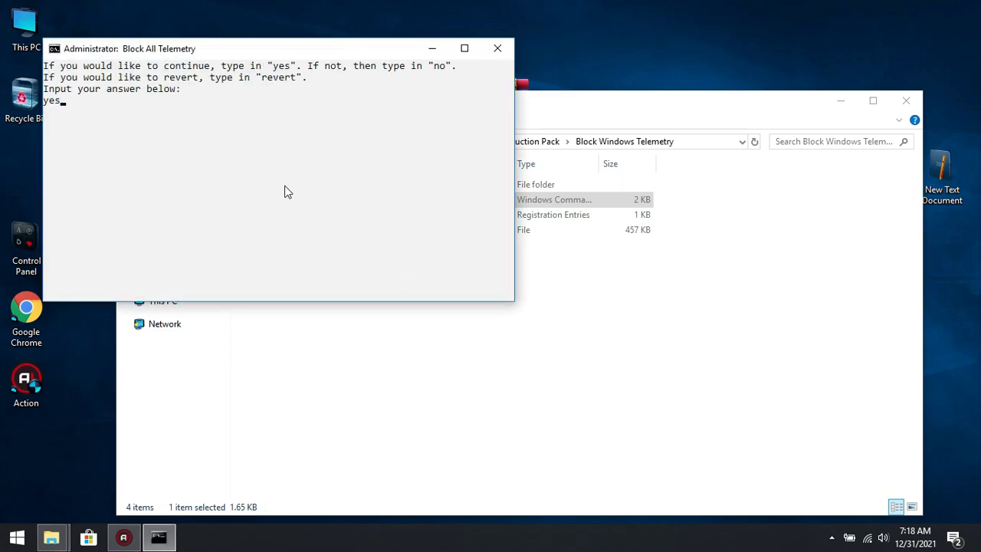
key("Return")
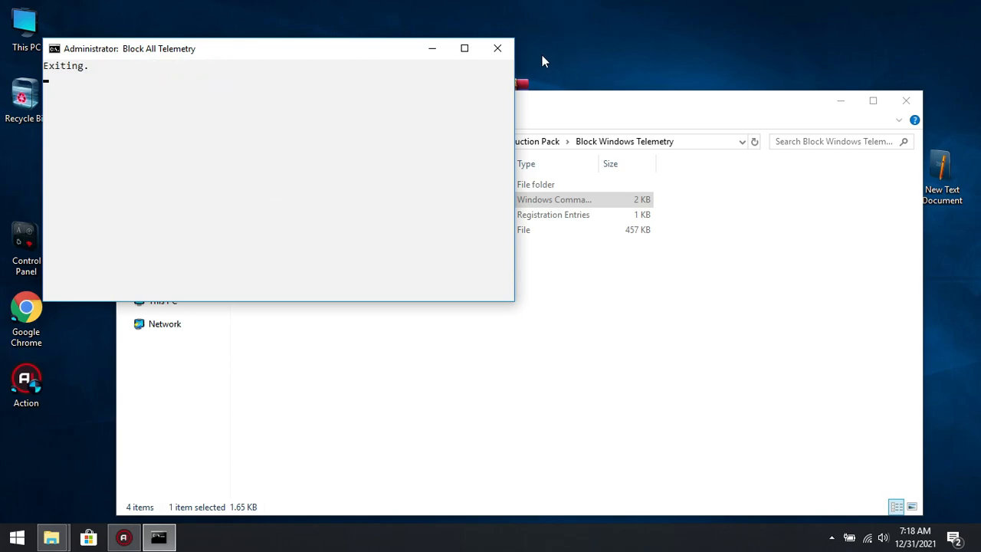
left_click(494, 50)
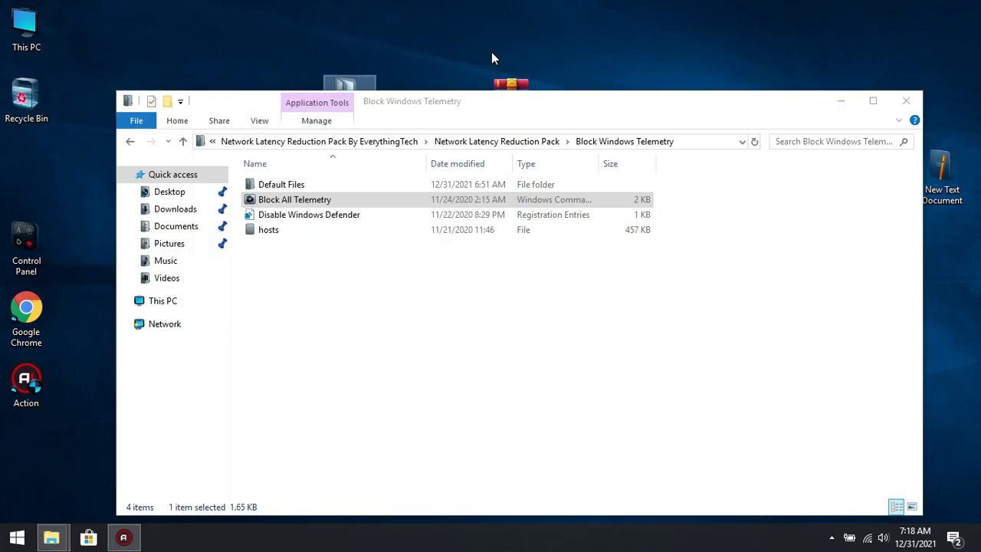
Step: Look at the files in the Default Files folder, then close the folder window
double_click(315, 188)
left_click(314, 190)
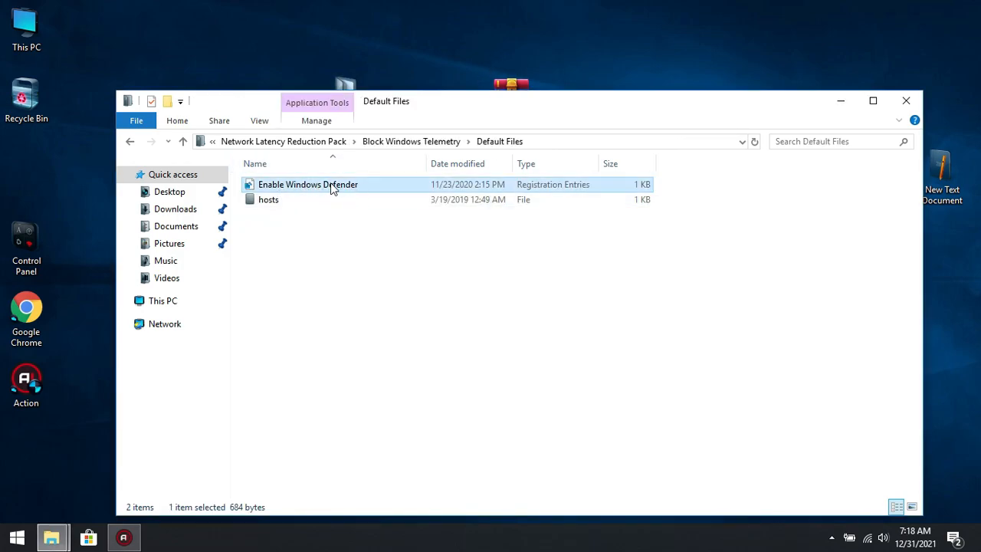
left_click(313, 250)
key("BackSpace")
key("alt+F4")
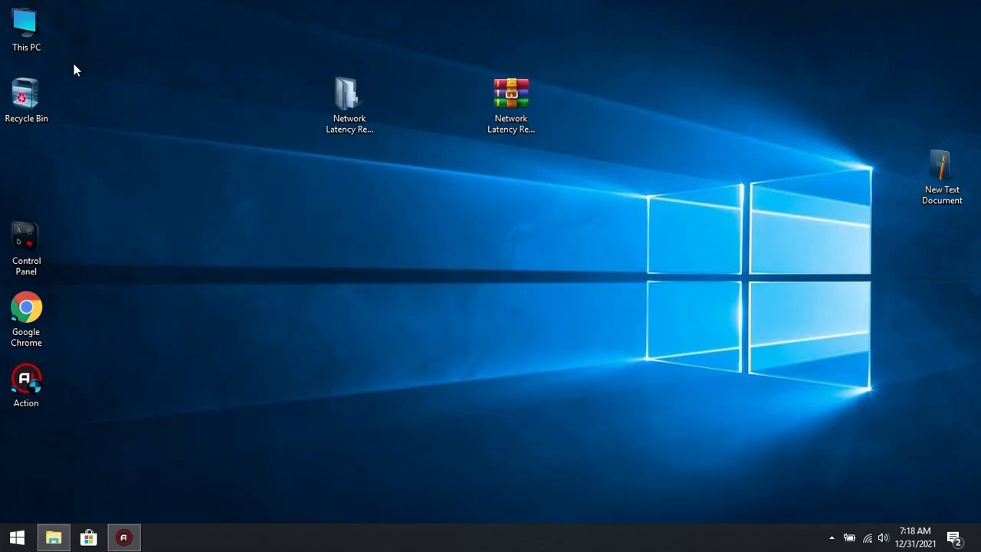
Step: Open the Wi-Fi connection's properties from the adapter settings in Control Panel
double_click(34, 229)
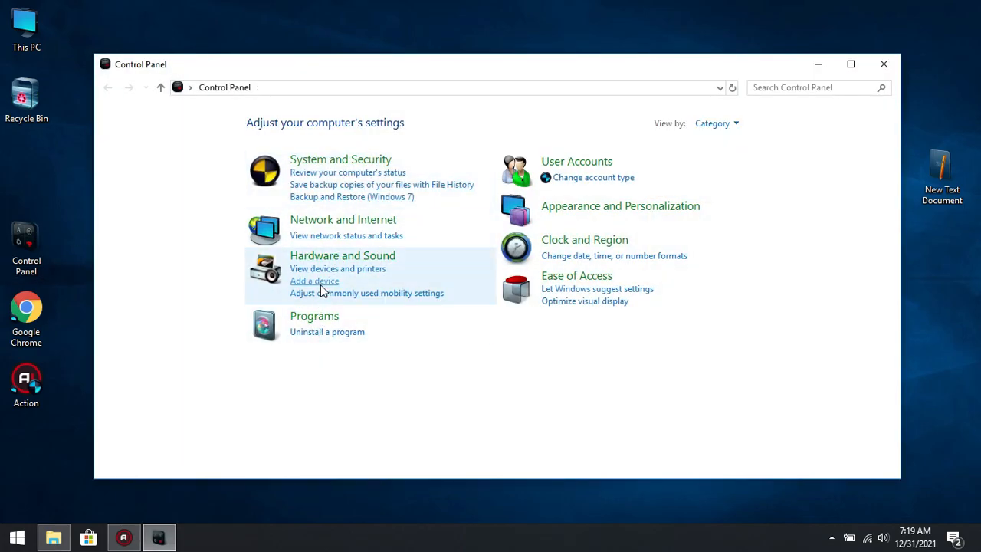
left_click(329, 223)
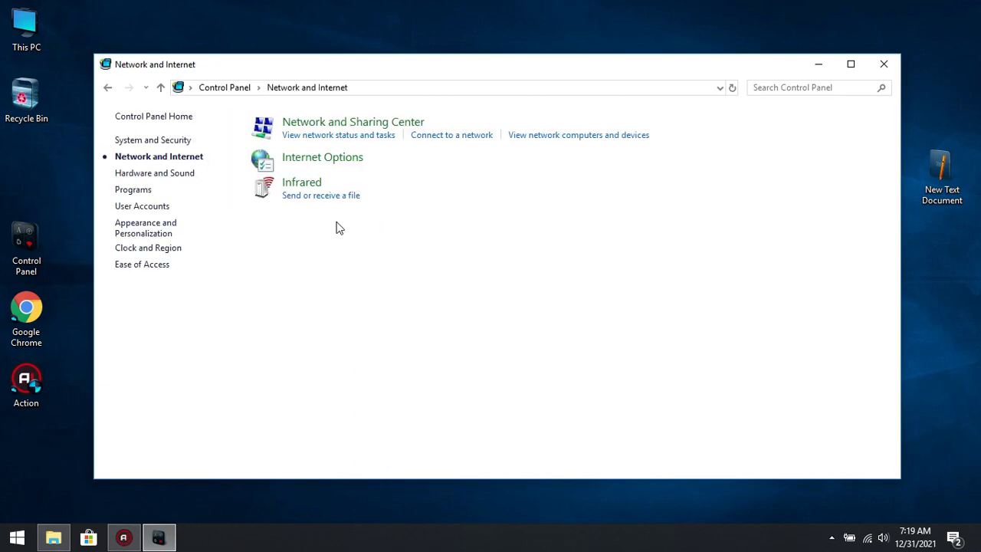
left_click(322, 124)
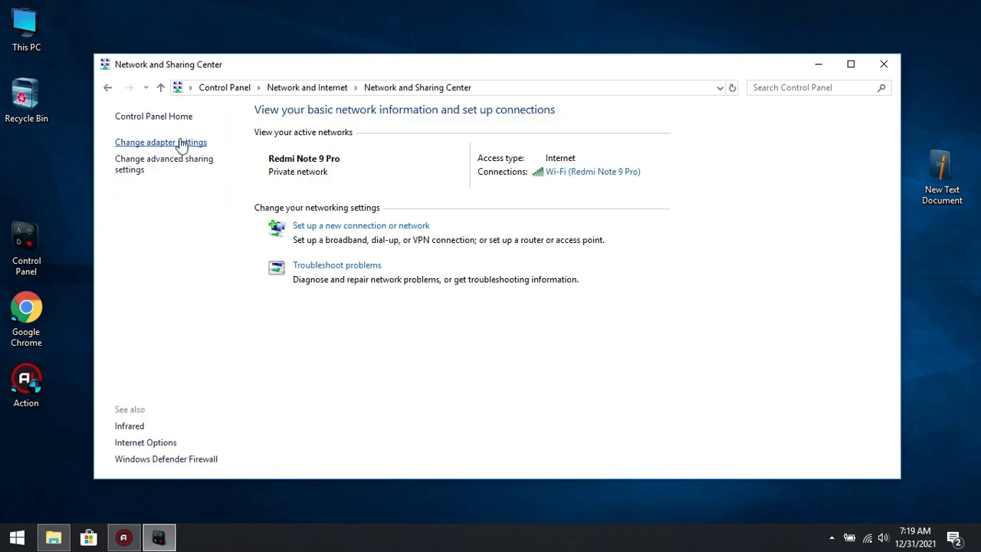
left_click(130, 144)
left_click(376, 170)
left_click(204, 170)
left_click(404, 171)
right_click(363, 161)
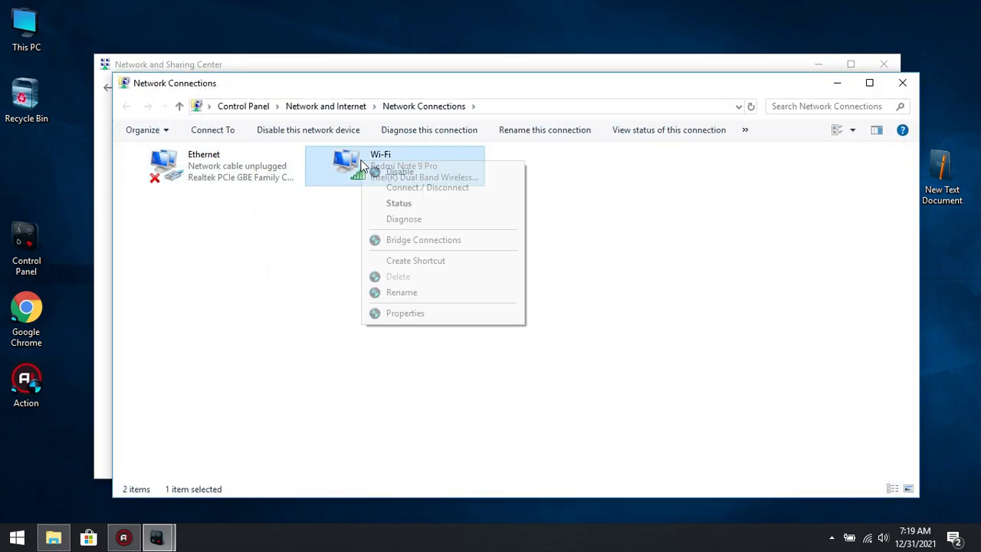
left_click(389, 313)
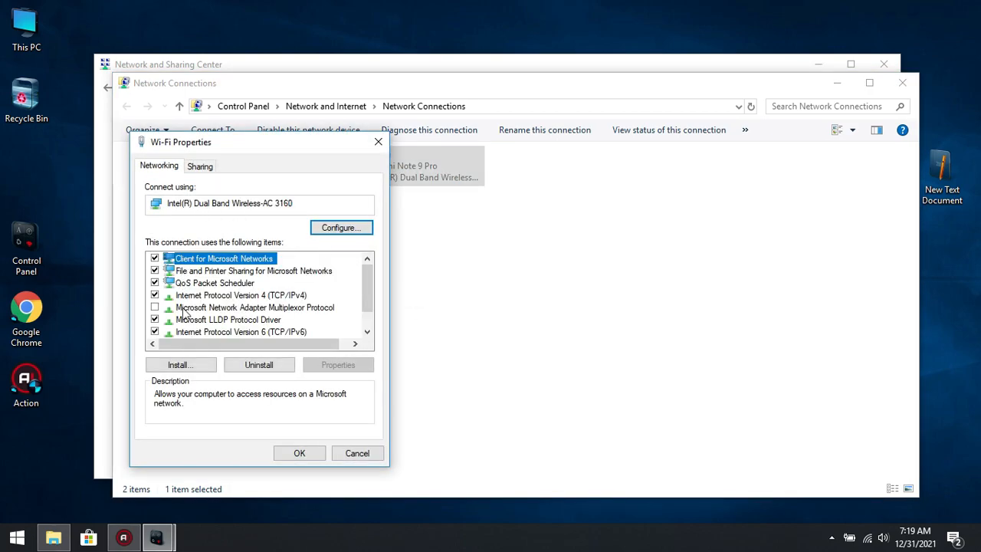
Step: Try to disable Internet Protocol Version 6 (TCP/IPv6) for the Wi-Fi connection
scroll(211, 328, "down", 1)
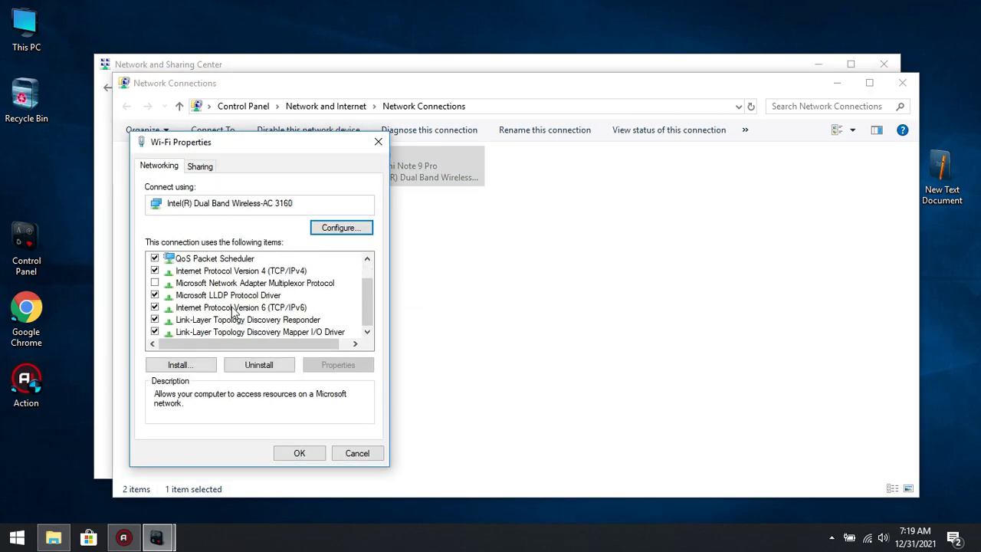
left_click(232, 308)
key("space")
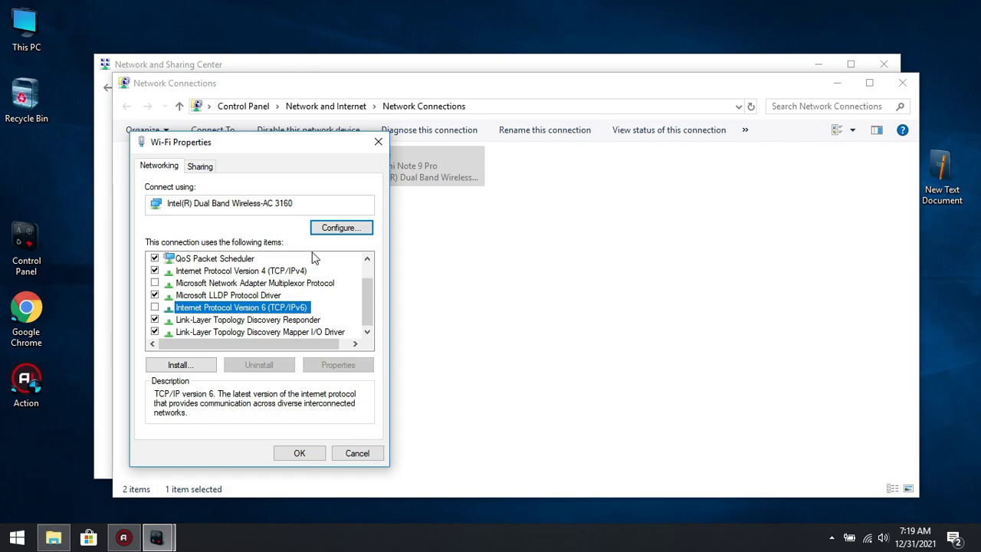
Step: Open the wireless adapter's configuration, discarding pending connection changes, and disallow the computer from turning off the device to save power
left_click(341, 227)
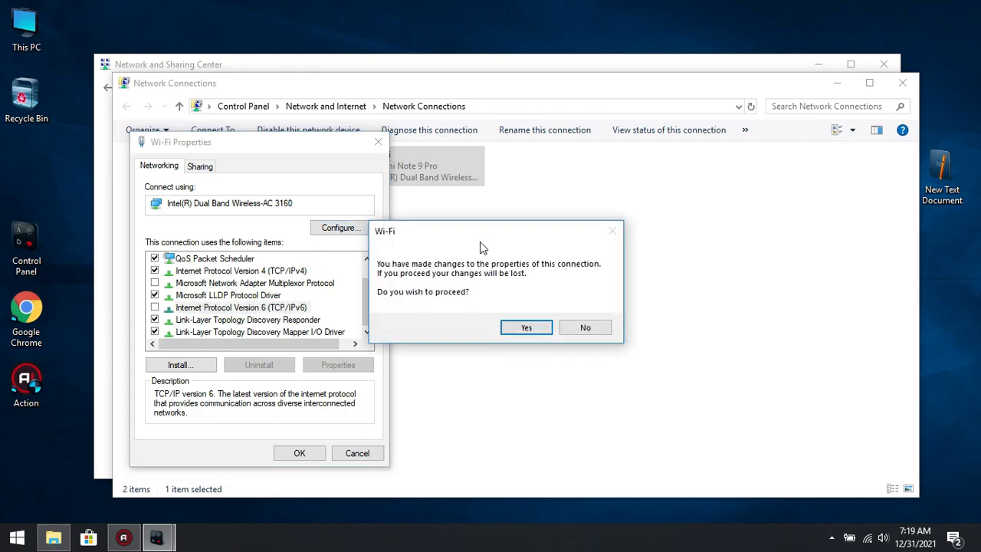
left_click(522, 328)
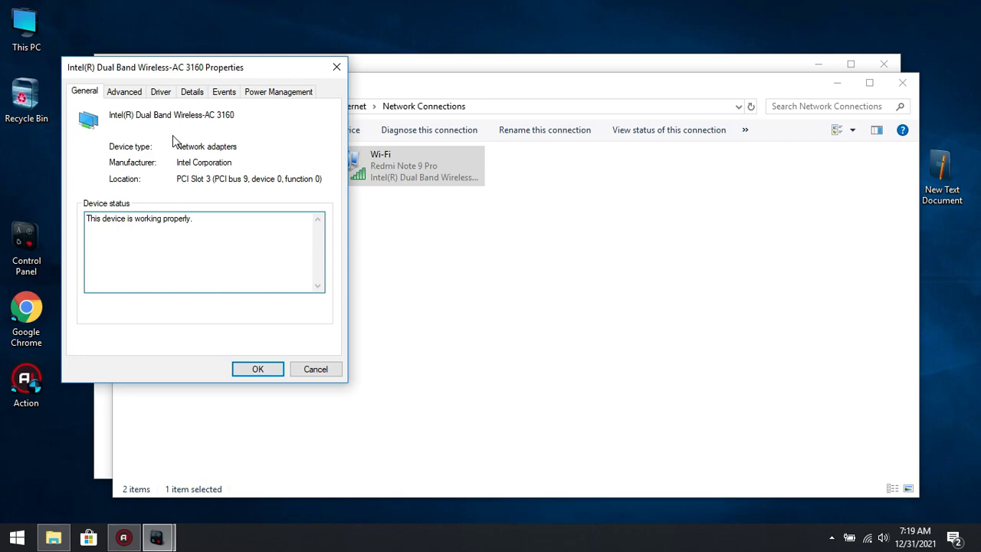
left_click(263, 92)
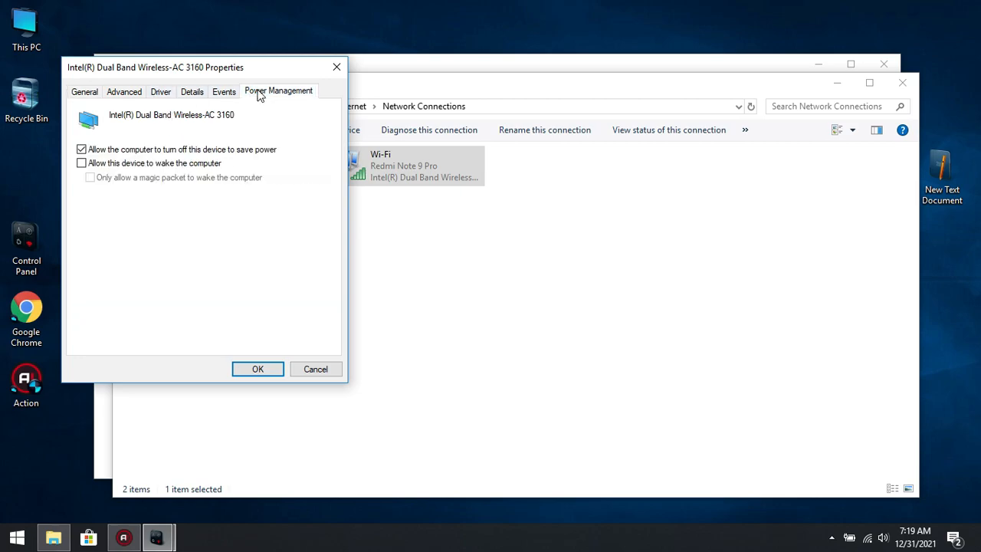
left_click(81, 150)
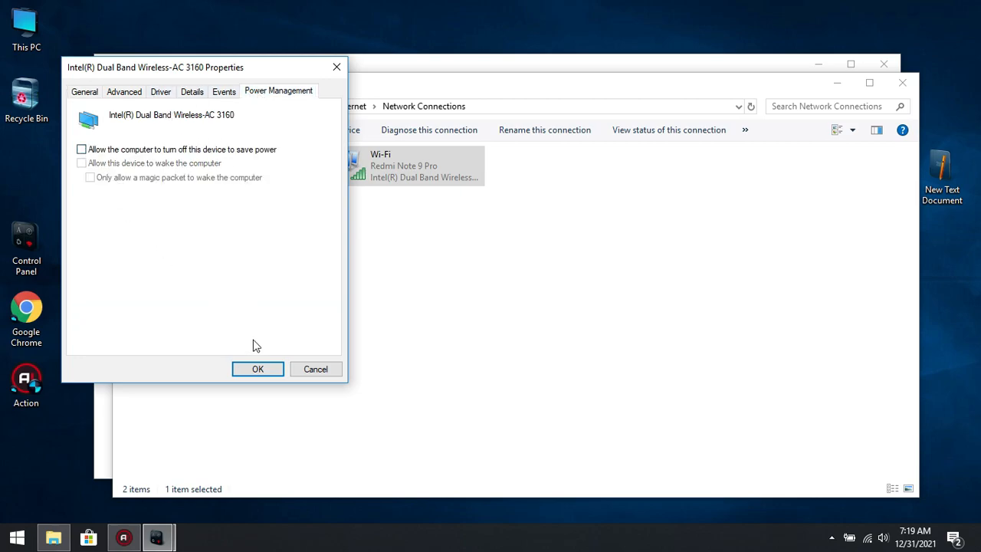
Step: Review the adapter's advanced properties for 802.11n channel width, Ad Hoc Channel 802.11b/g and Ad Hoc QoS Mode
left_click(134, 95)
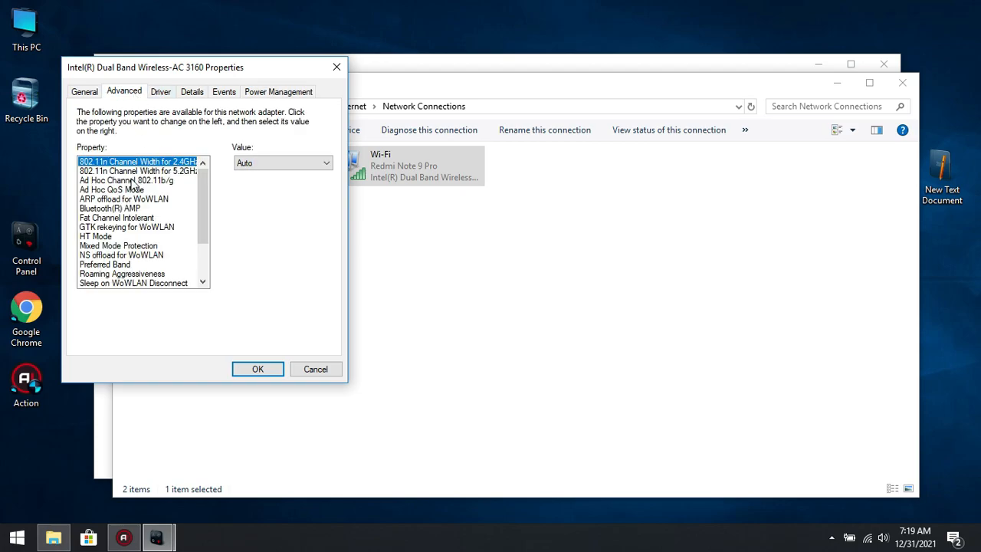
left_click_drag(260, 77, 398, 91)
left_click(289, 185)
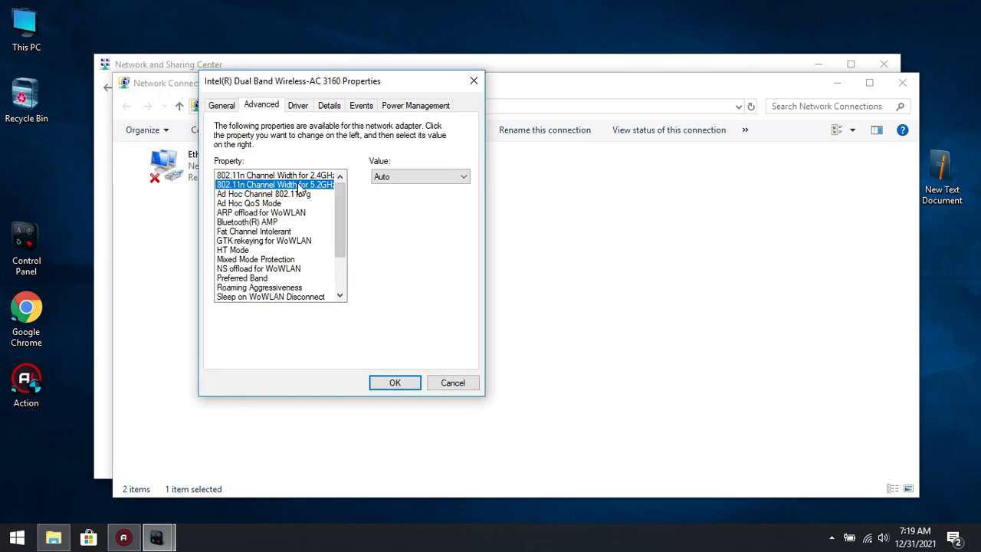
left_click(289, 177)
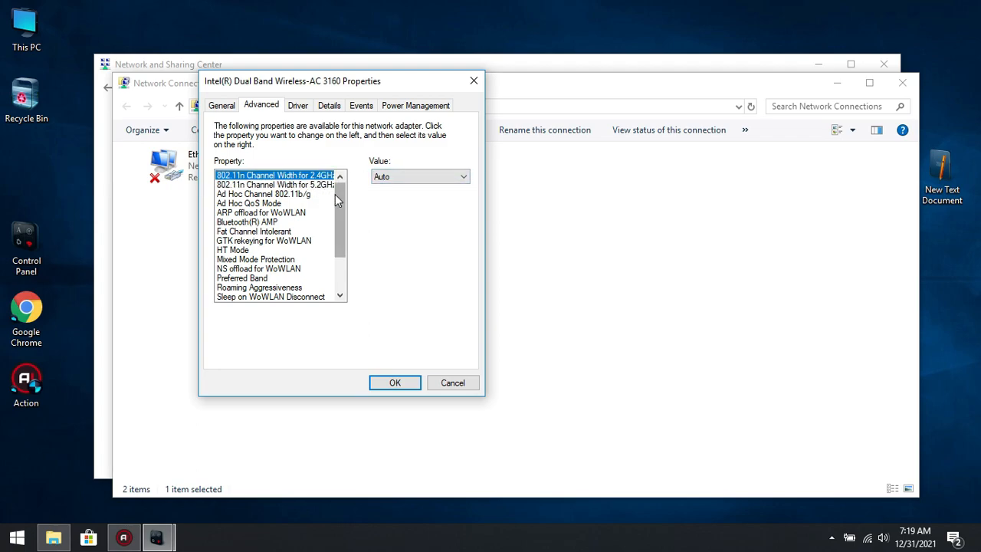
left_click(379, 178)
left_click(381, 198)
left_click(269, 194)
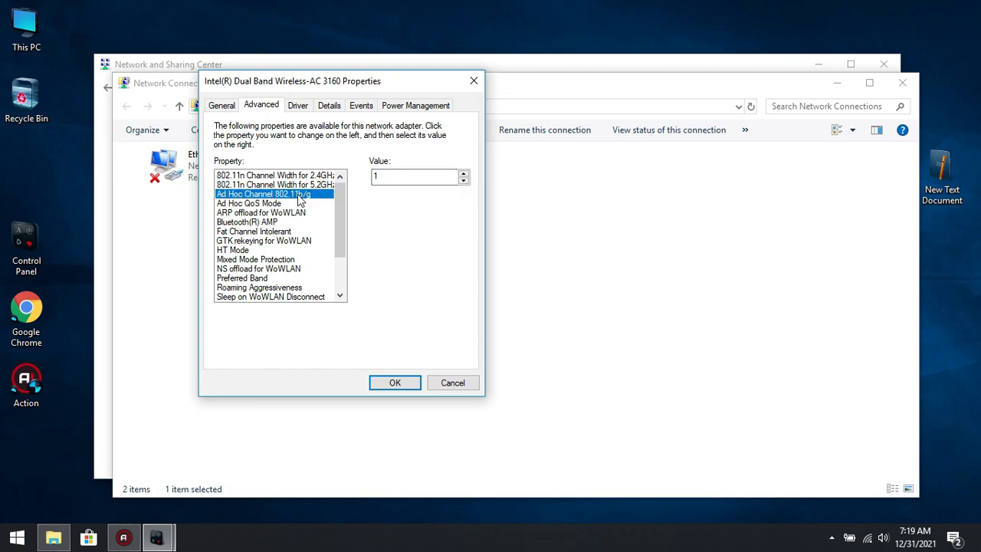
double_click(439, 177)
left_click(292, 205)
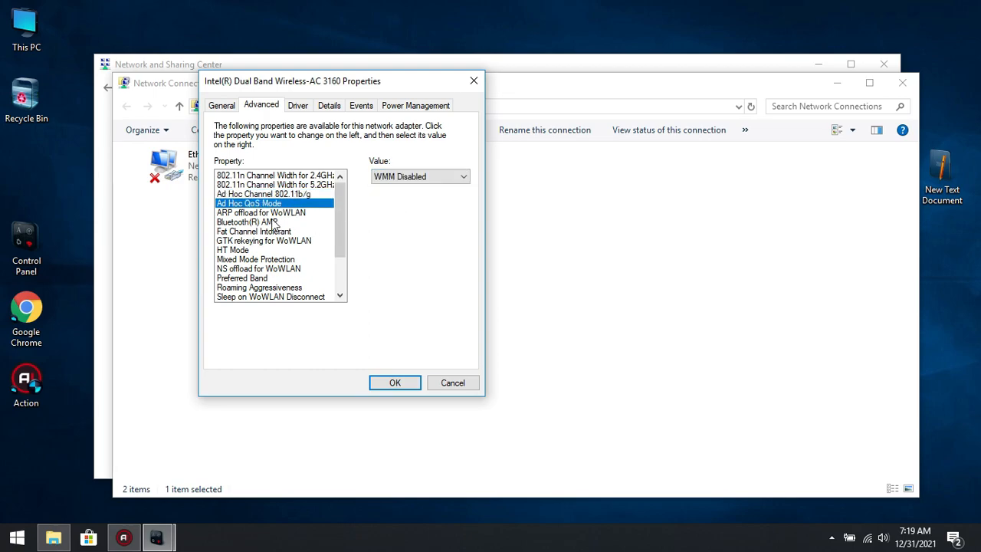
Step: Set both ARP offload for WoWLAN and GTK rekeying for WoWLAN to Disabled in the wireless adapter's advanced properties
left_click(258, 213)
left_click(420, 177)
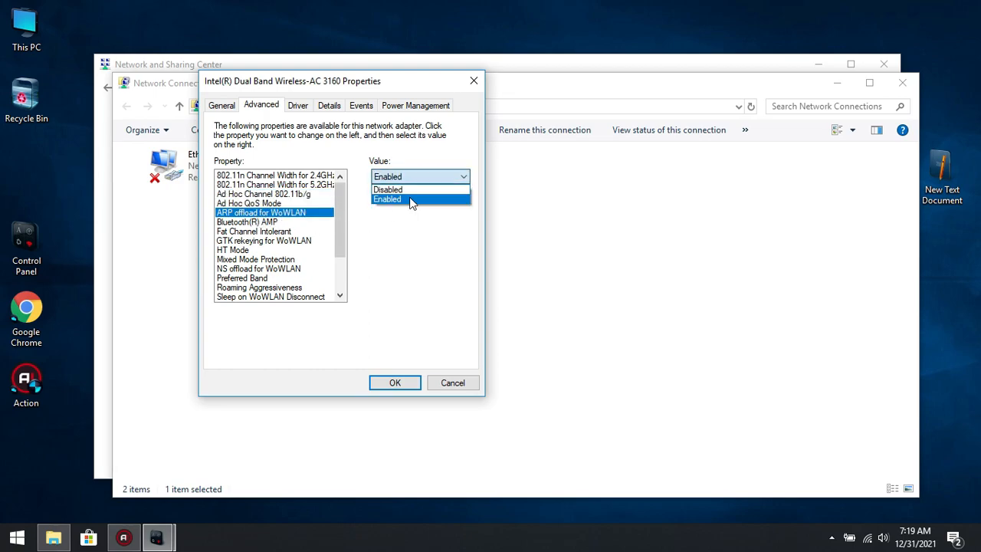
left_click(391, 188)
left_click(268, 222)
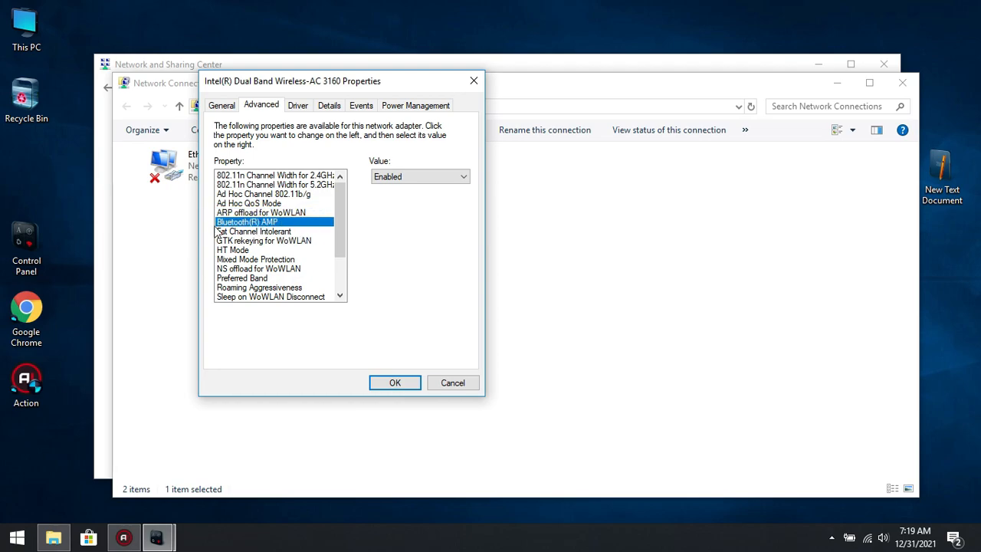
left_click(262, 232)
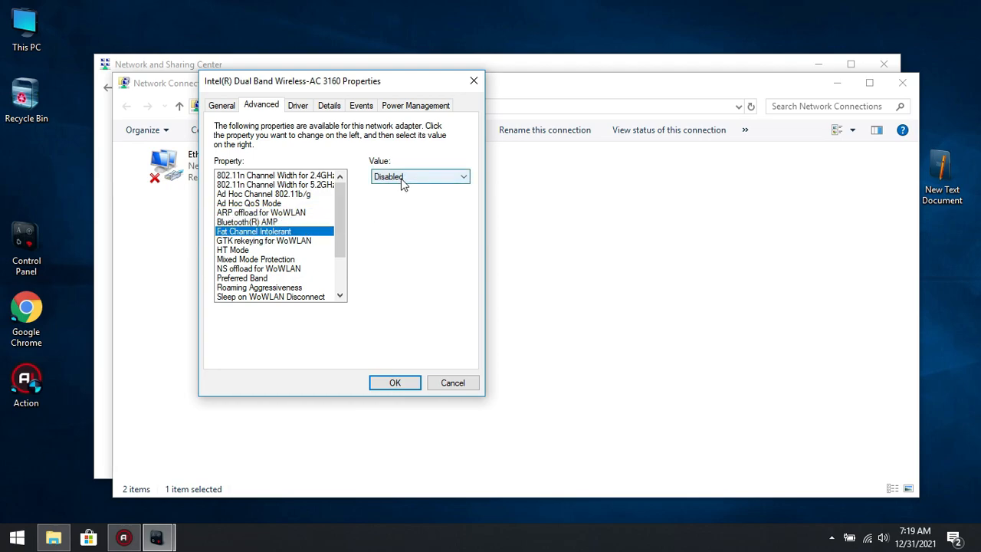
left_click(257, 242)
left_click(399, 177)
left_click(389, 187)
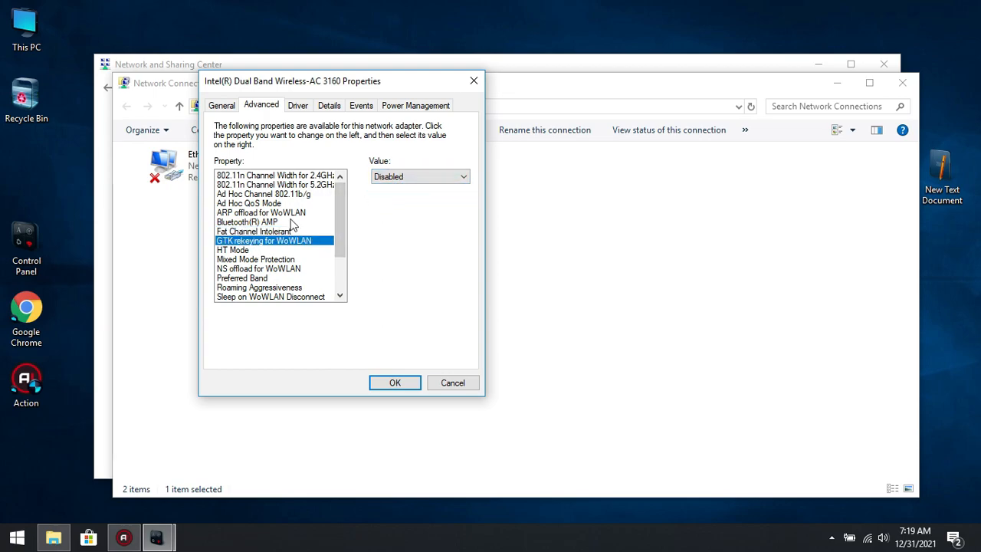
Step: Check HT Mode and choose a protection option for Mixed Mode Protection in the wireless adapter's advanced properties
left_click(245, 251)
left_click_drag(340, 230, 344, 242)
left_click(255, 242)
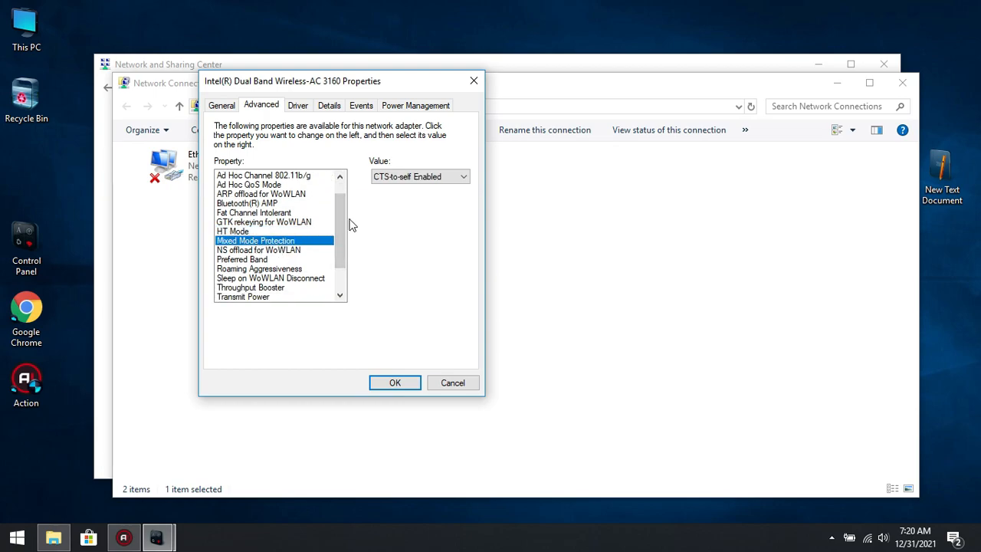
left_click(398, 178)
left_click(400, 200)
Step: Set NS offload for WoWLAN to Disabled in the wireless adapter's advanced properties
scroll(334, 239, "down", 1)
left_click(294, 232)
left_click(403, 172)
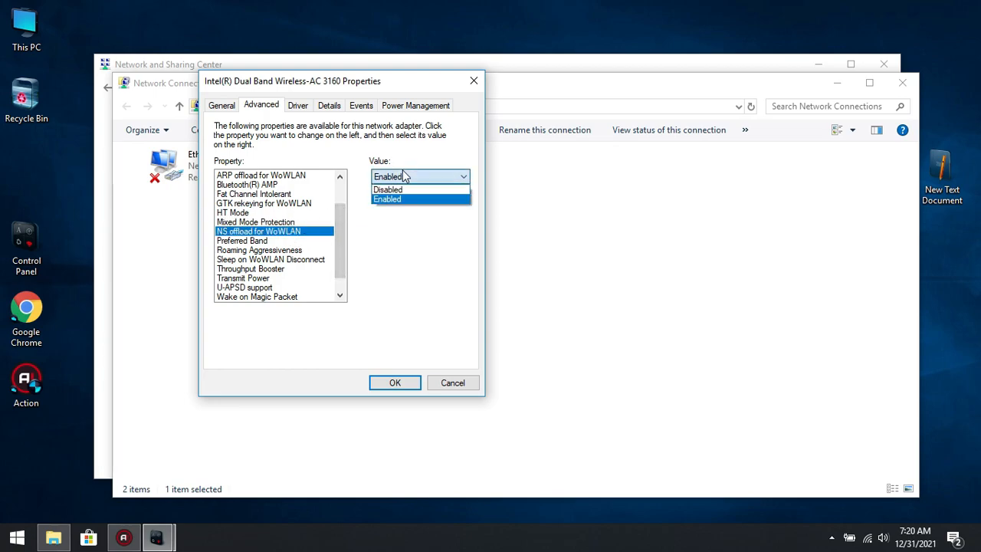
left_click(388, 189)
Step: Set Preferred Band to No Preference and Roaming Aggressiveness to Lowest for the wireless adapter
scroll(337, 241, "down", 1)
left_click(241, 232)
left_click(392, 178)
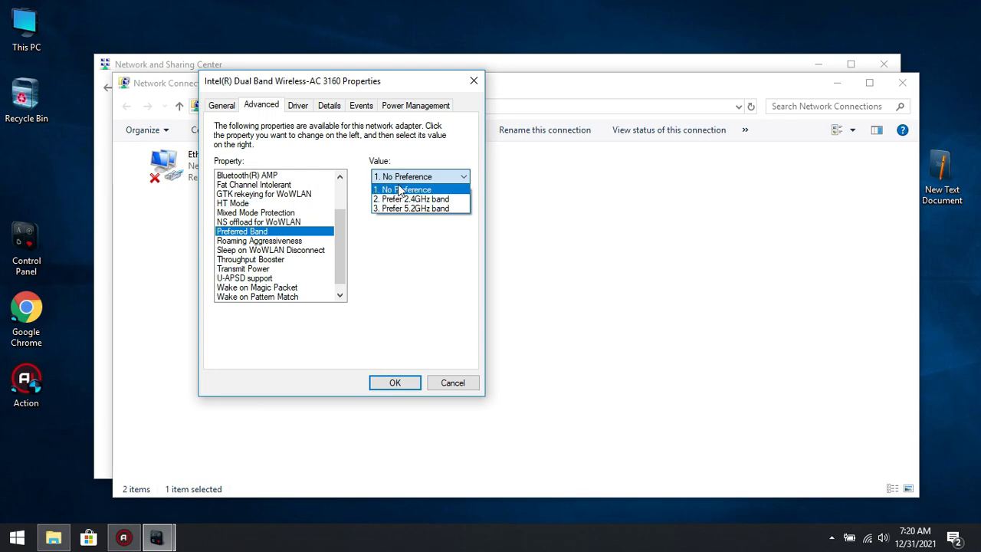
left_click(395, 191)
left_click(266, 242)
left_click(391, 181)
left_click(393, 187)
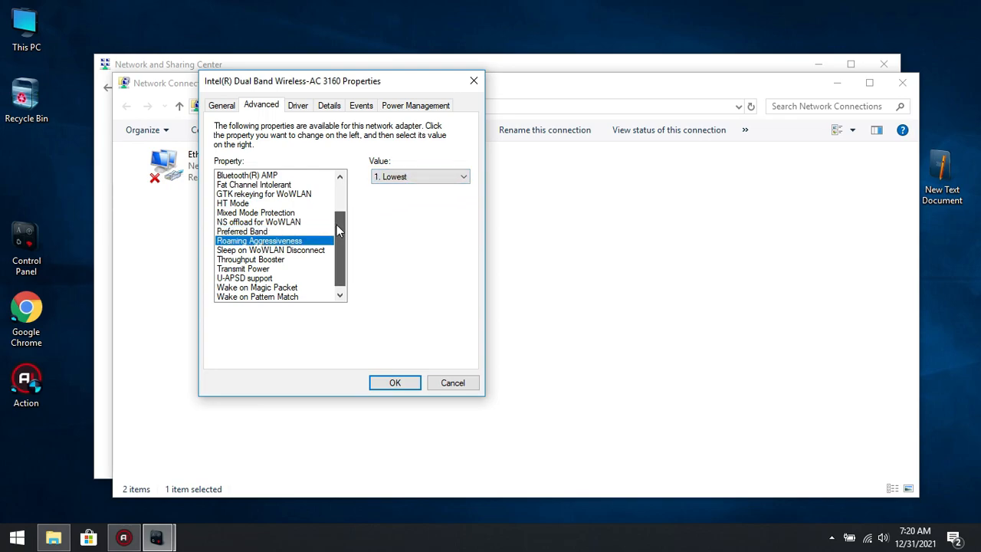
Step: Check the Sleep on WoWLAN Disconnect property and set Throughput Booster to Disabled
scroll(262, 240, "down", 1)
left_click(263, 240)
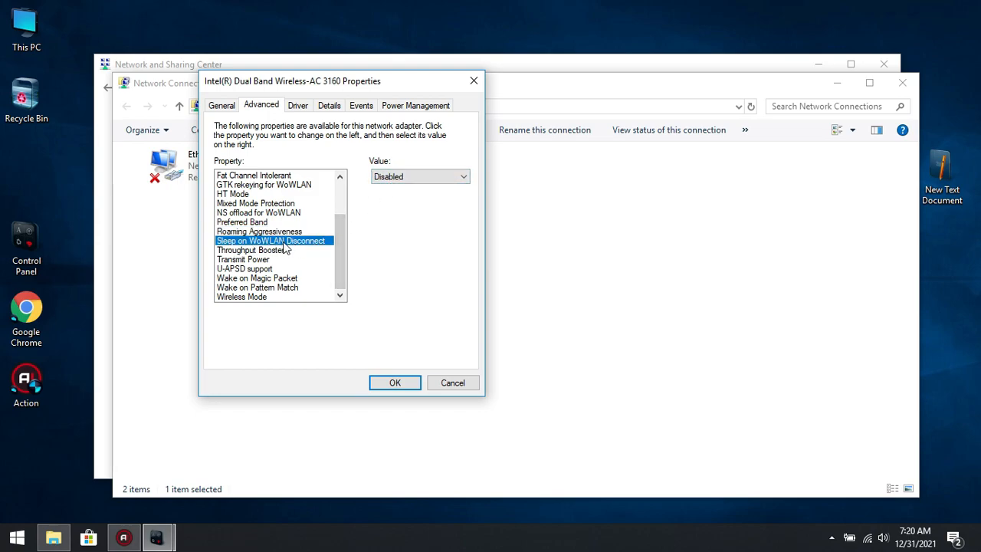
left_click(245, 250)
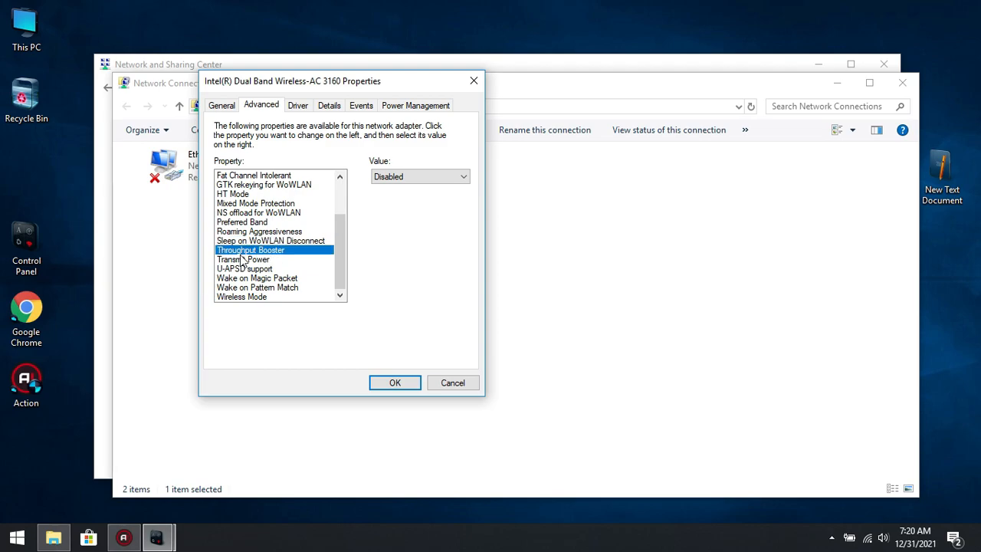
left_click(387, 178)
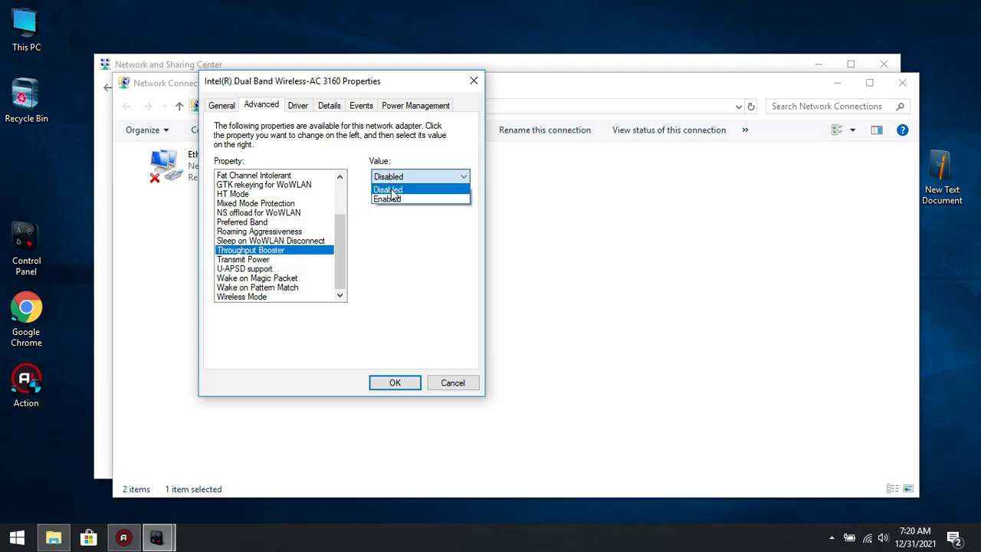
left_click(390, 190)
Step: Set the wireless adapter's Transmit Power property to Highest
left_click(247, 261)
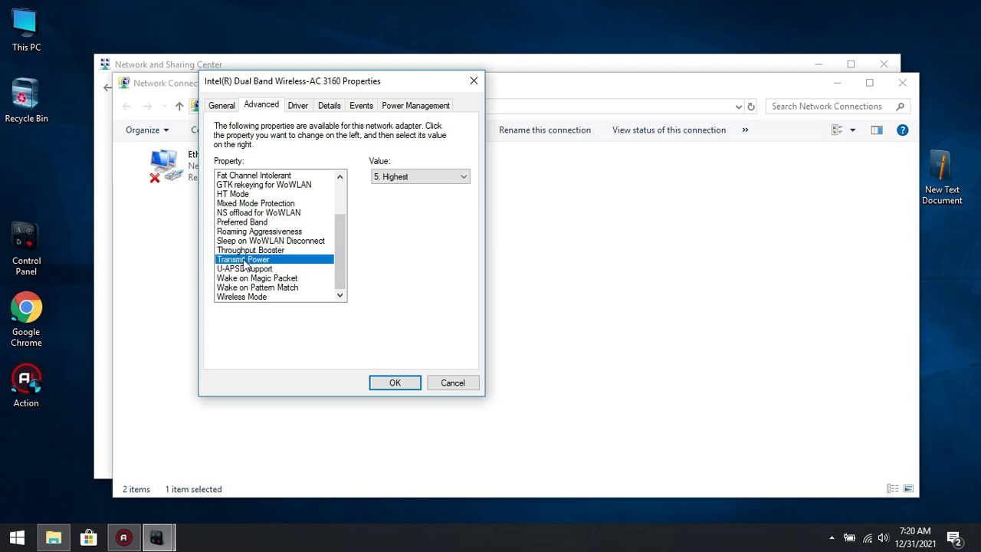
left_click(400, 177)
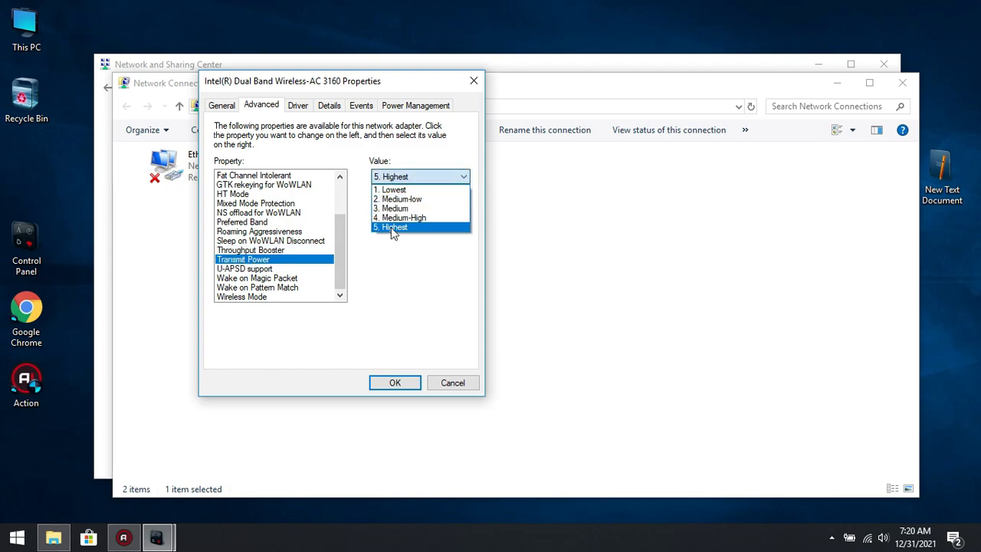
left_click(394, 228)
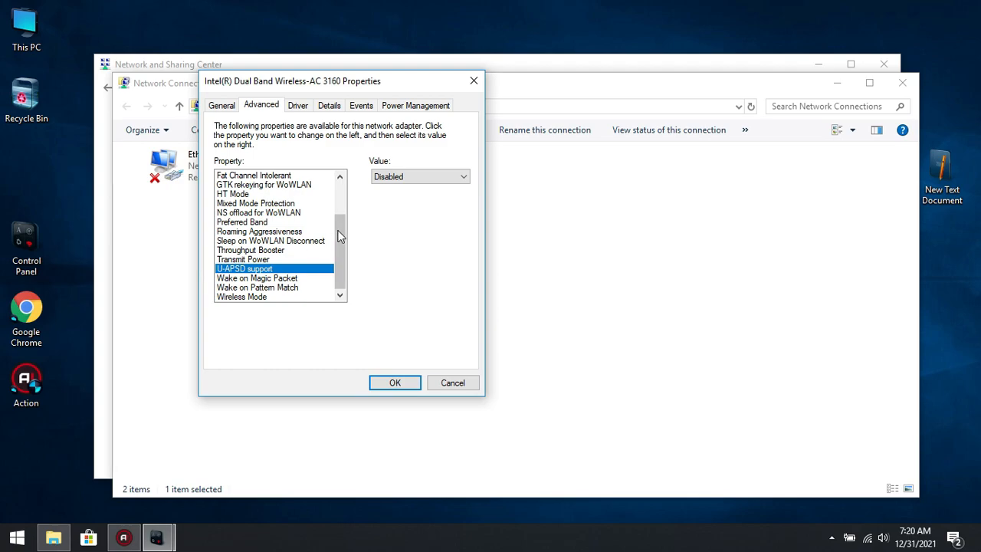
Step: Check the Wake on Magic Packet and Pattern Match properties, set Wireless Mode to 802.11a/b/g, and save the adapter's properties
key("Down")
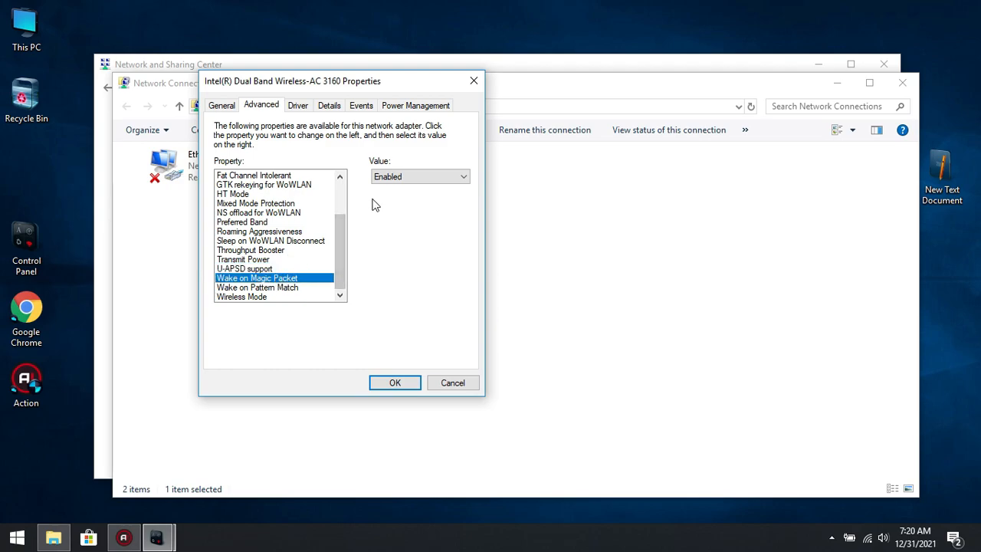
left_click(297, 287)
left_click(248, 298)
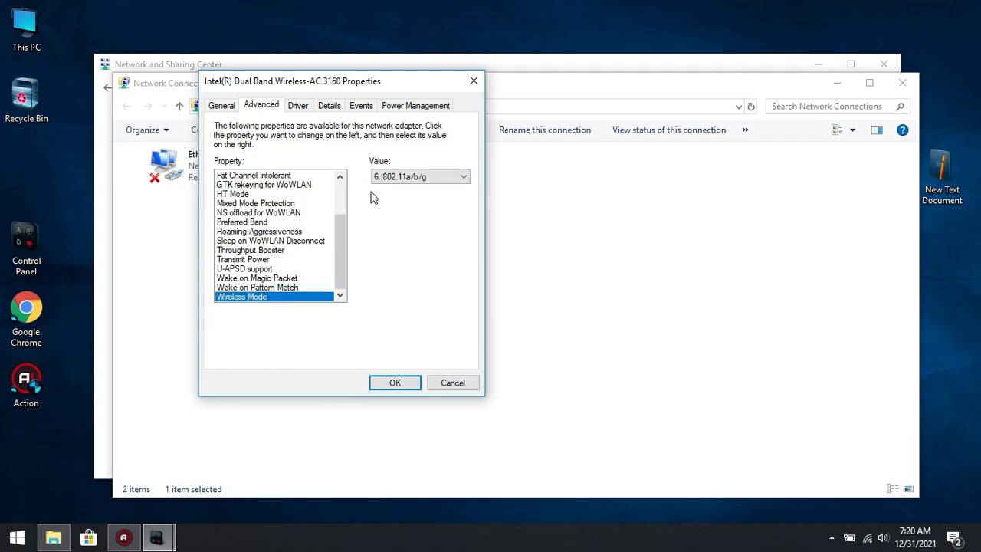
left_click(413, 178)
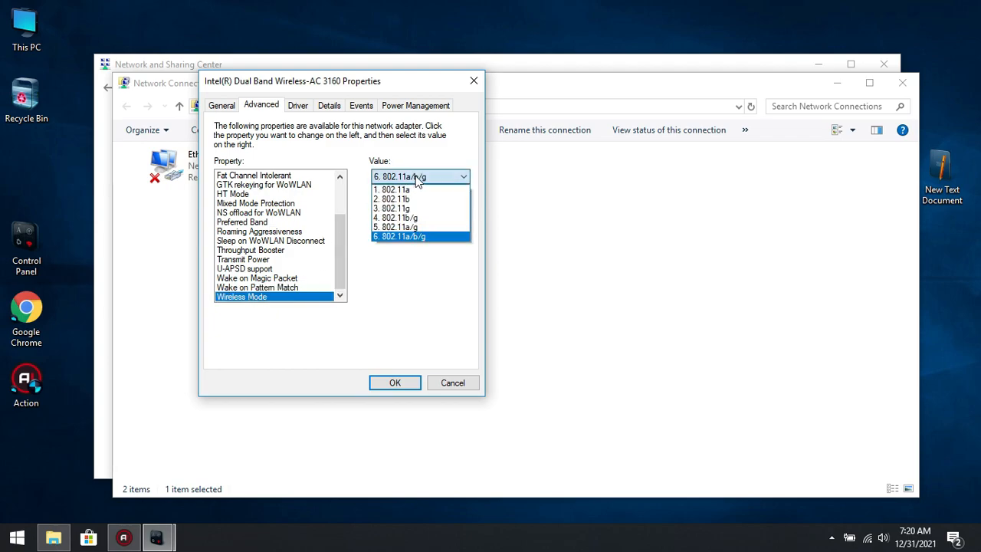
left_click(402, 236)
left_click(404, 383)
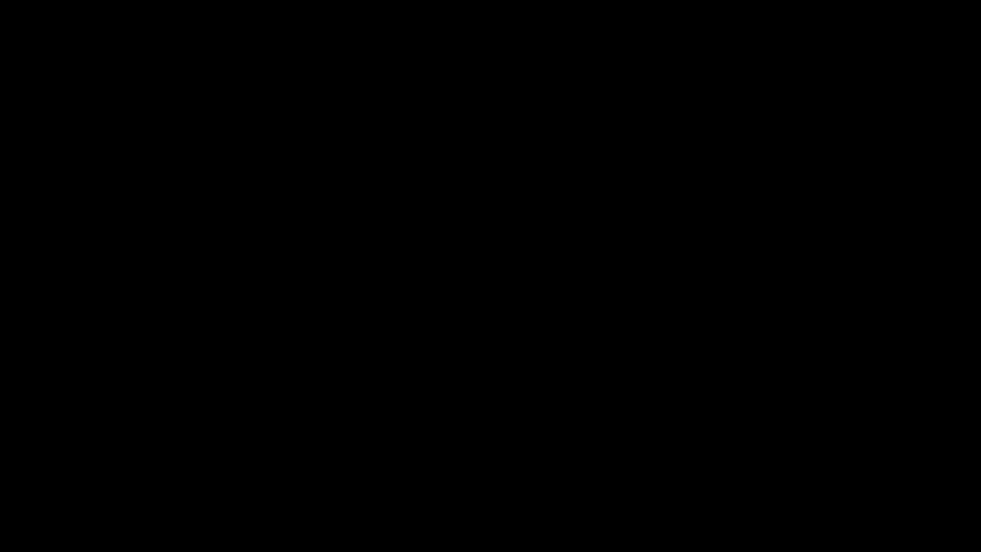